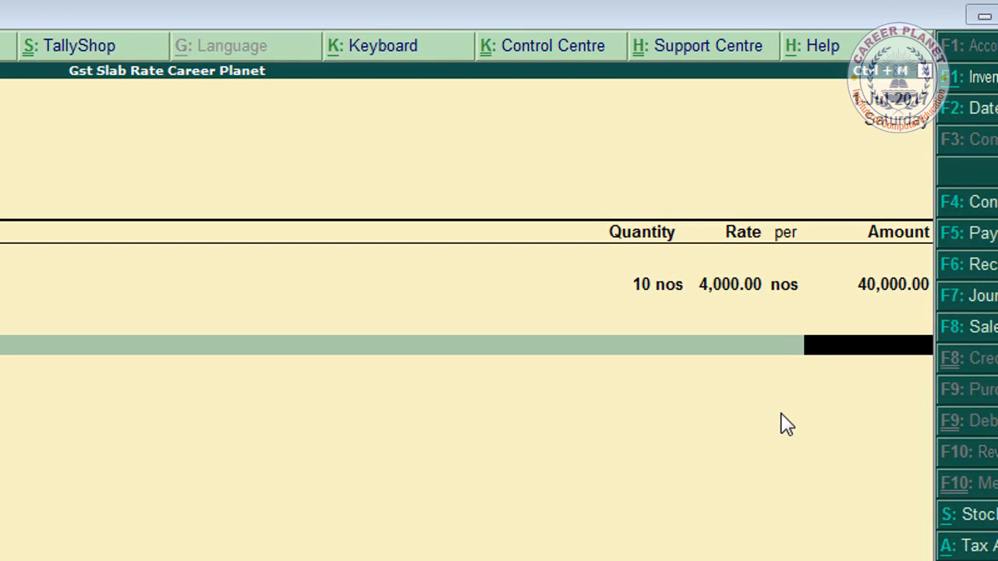
# Step: Set the purchase voucher's date to 1-4
pyautogui.press('F2')
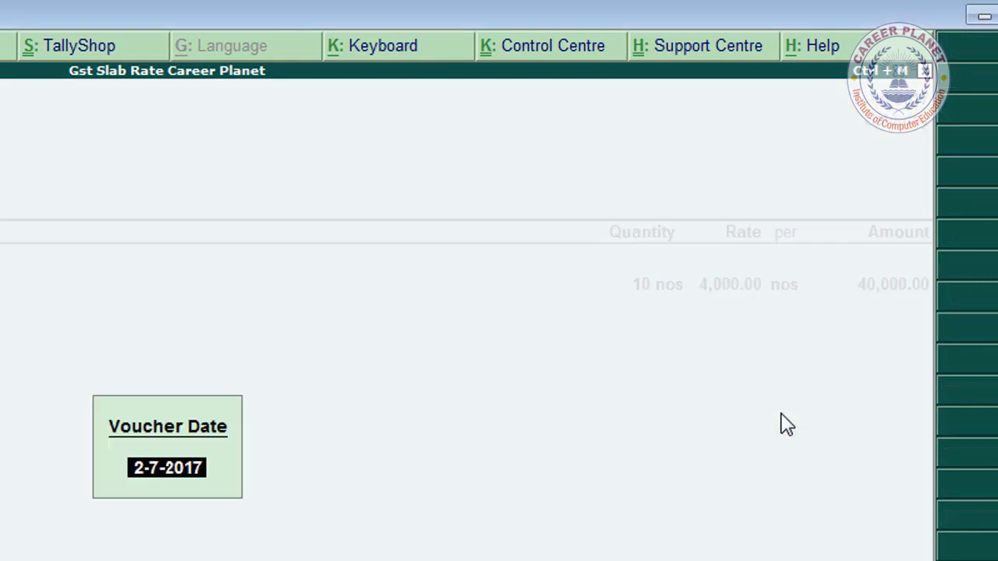
pyautogui.write('1-4')
pyautogui.press('Return')
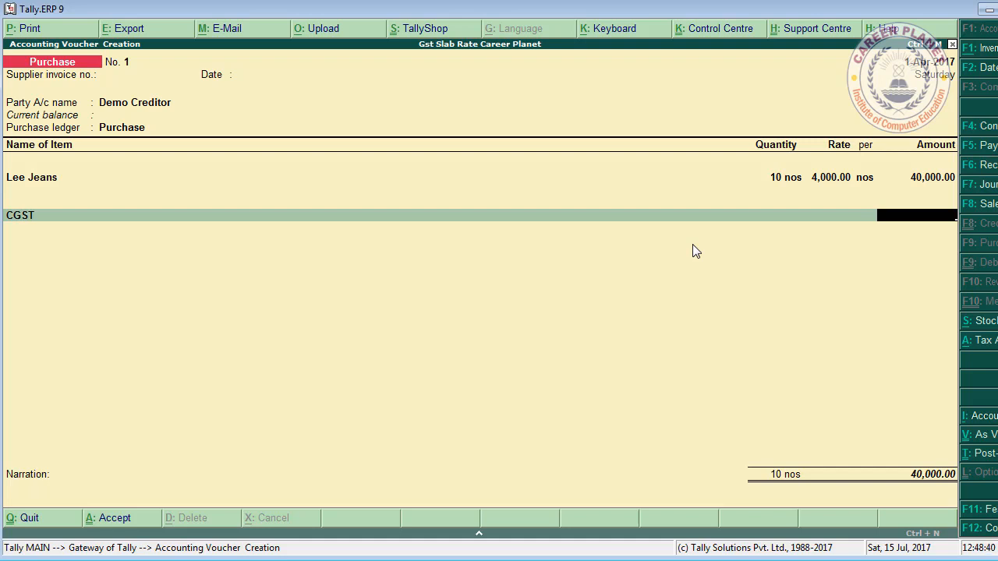
# Step: Set the purchase voucher's date to 1-7
pyautogui.press('F2')
pyautogui.write('1-7')
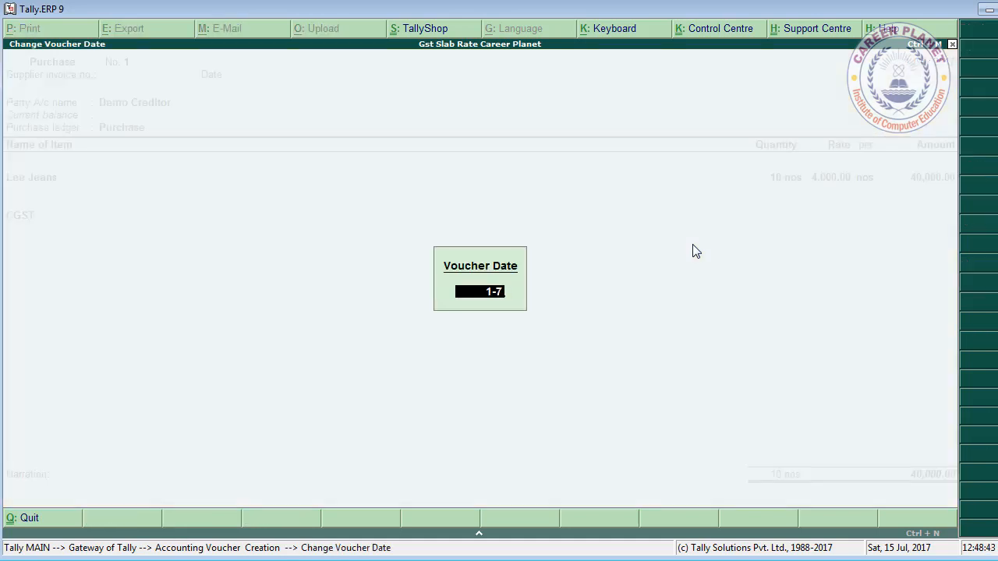
pyautogui.press('Return')
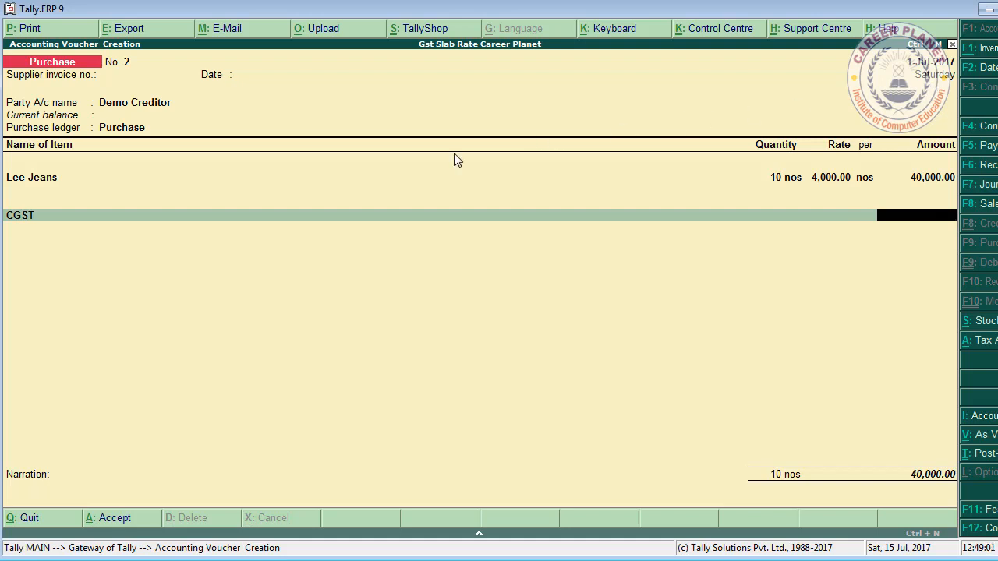
# Step: Return to the voucher's party account and open the Demo Creditor ledger for alteration
pyautogui.press('BackSpace')
pyautogui.press('BackSpace')
pyautogui.press('BackSpace')
pyautogui.press('BackSpace')
pyautogui.press('BackSpace')
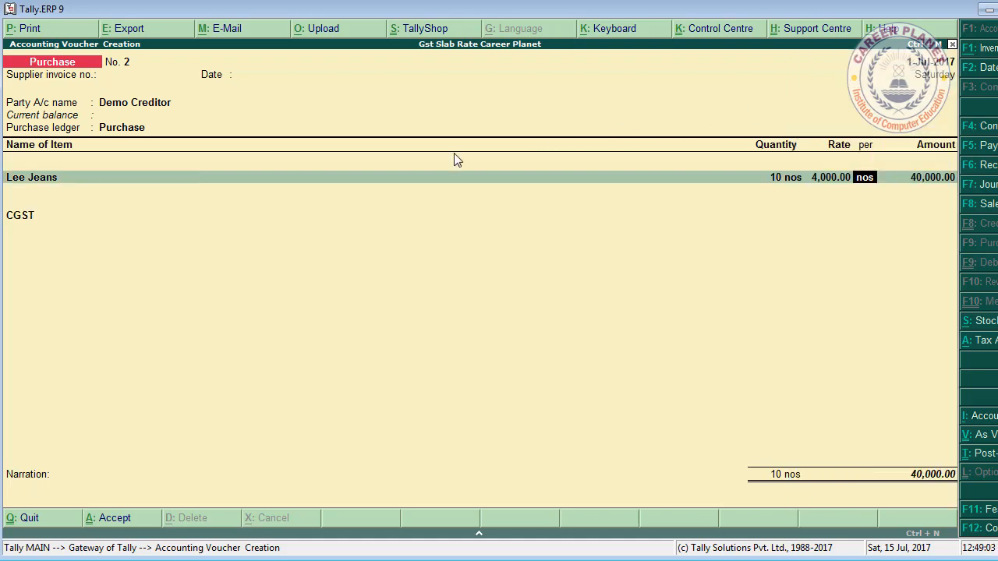
pyautogui.press('BackSpace')
pyautogui.press('BackSpace')
pyautogui.press('BackSpace')
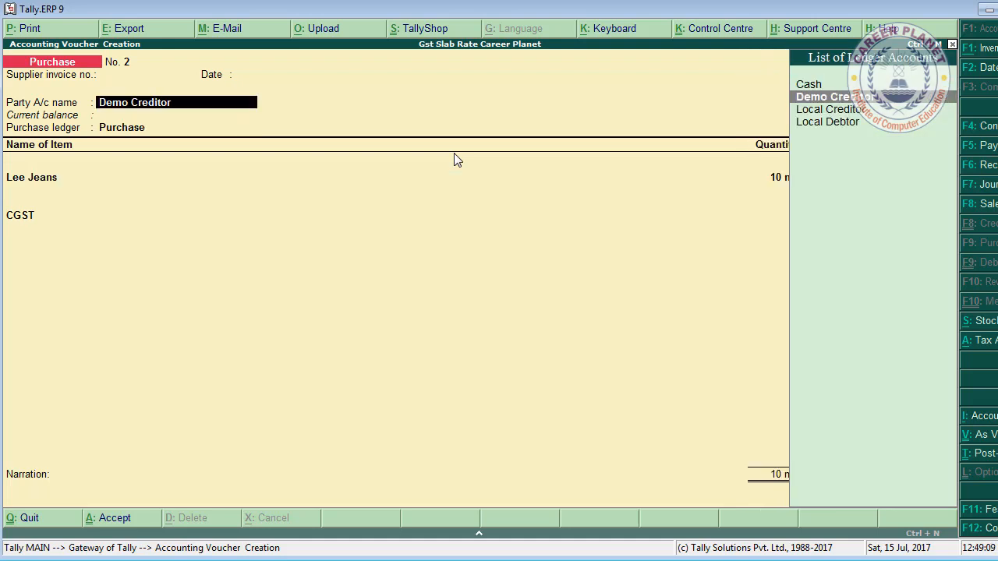
pyautogui.hotkey('ctrl', 'Return')
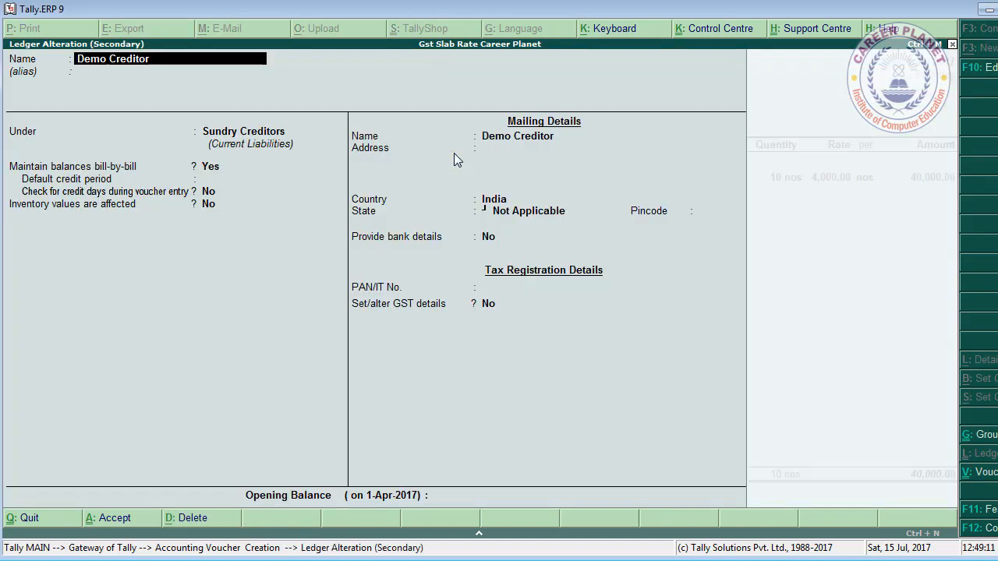
# Step: Set the state in the Demo Creditor ledger's mailing details to Rajasthan and save the ledger
pyautogui.press('Return')
pyautogui.press('Return')
pyautogui.press('Return')
pyautogui.press('Return')
pyautogui.press('Return')
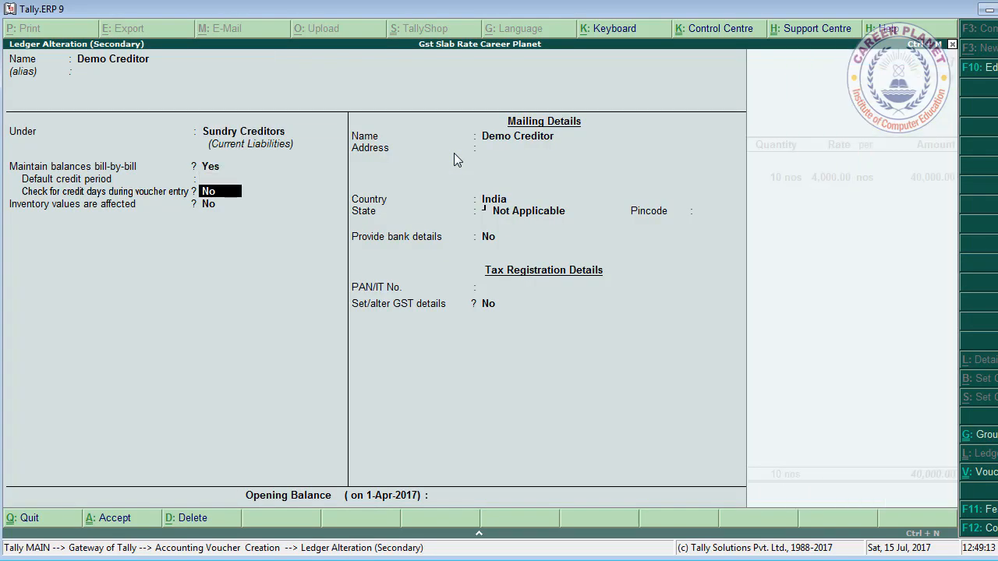
pyautogui.press('Return')
pyautogui.press('Return')
pyautogui.press('Return')
pyautogui.press('Return')
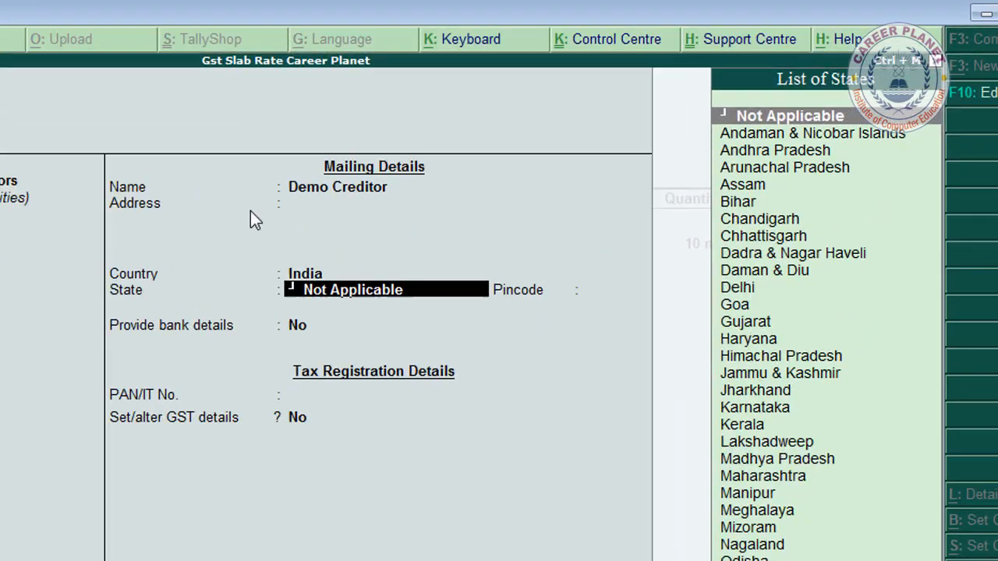
pyautogui.press('BackSpace')
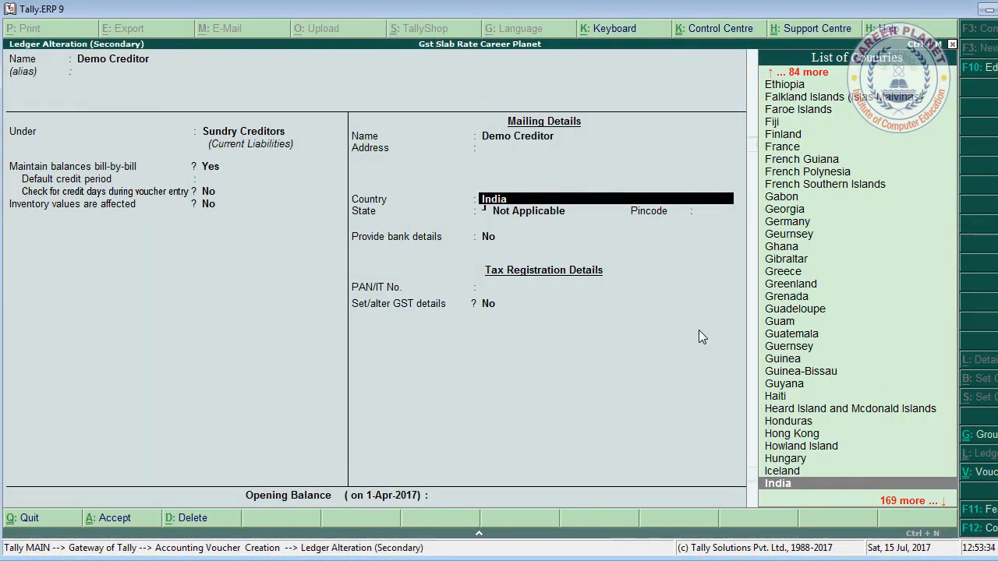
pyautogui.press('Return')
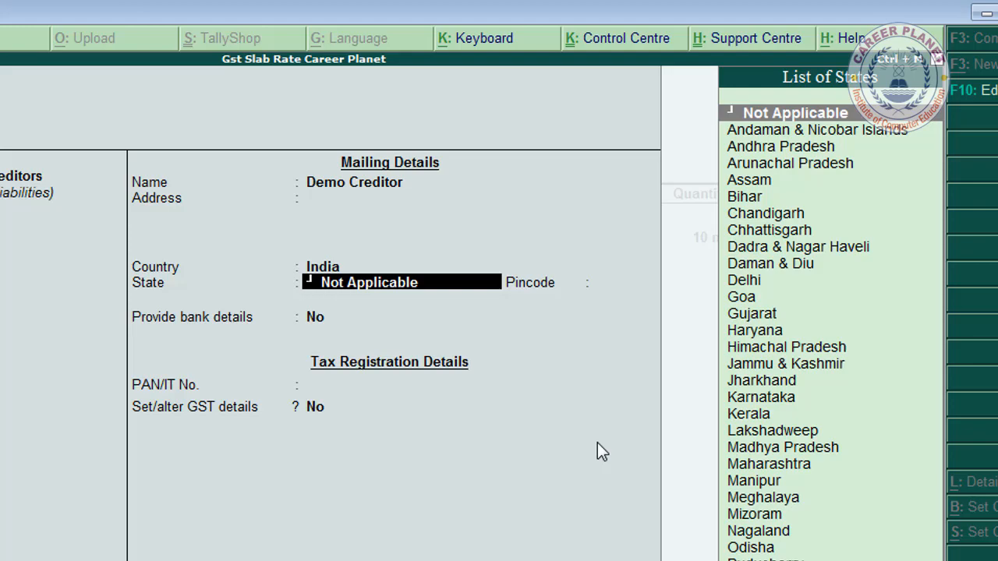
pyautogui.write('R')
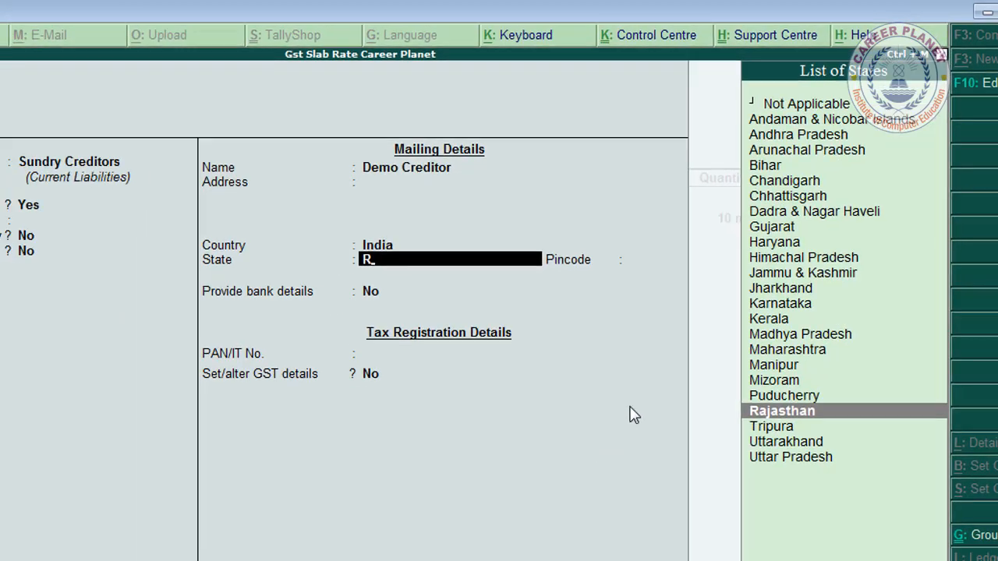
pyautogui.press('Return')
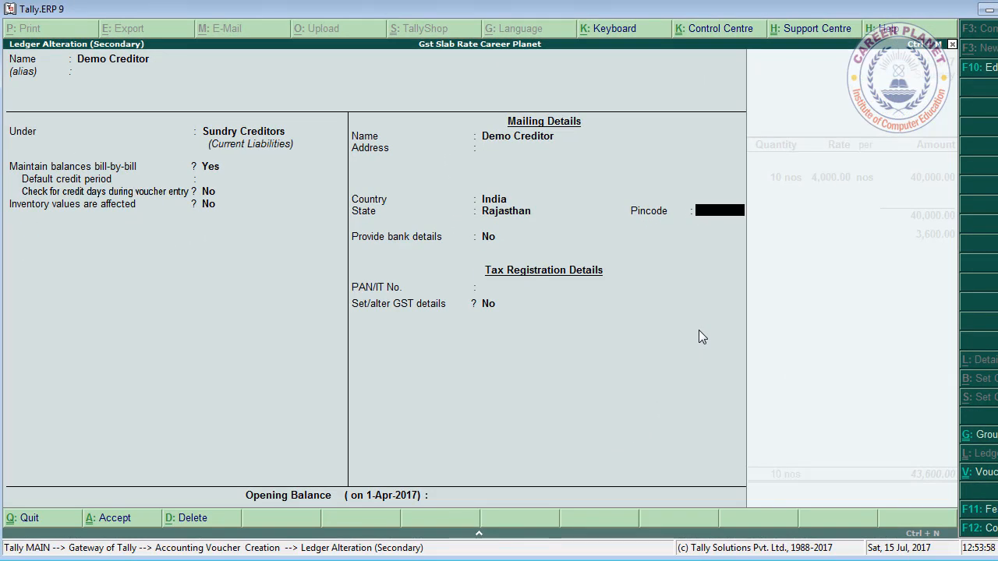
pyautogui.press('Return')
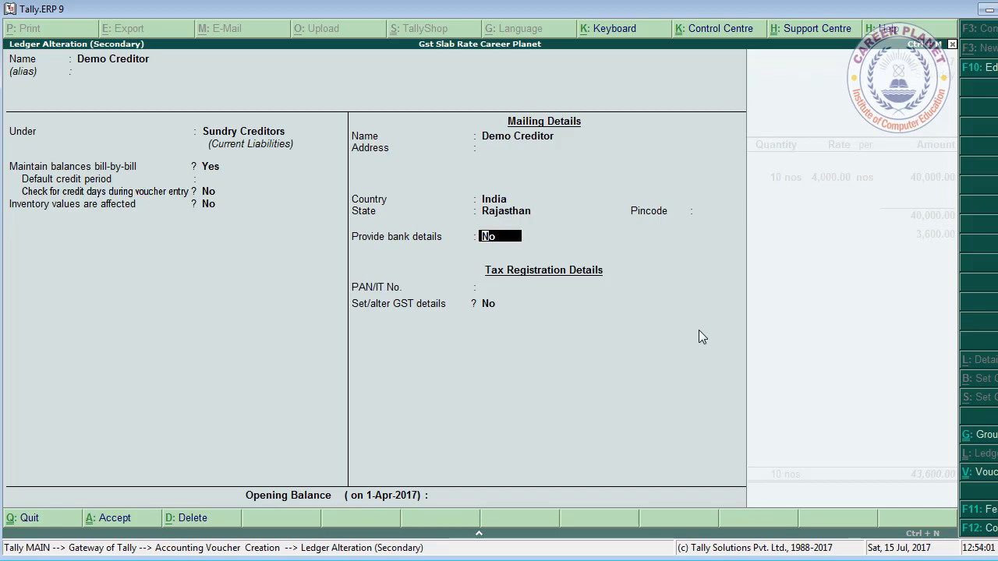
pyautogui.hotkey('ctrl', 'a')
pyautogui.hotkey('ctrl', 'a')
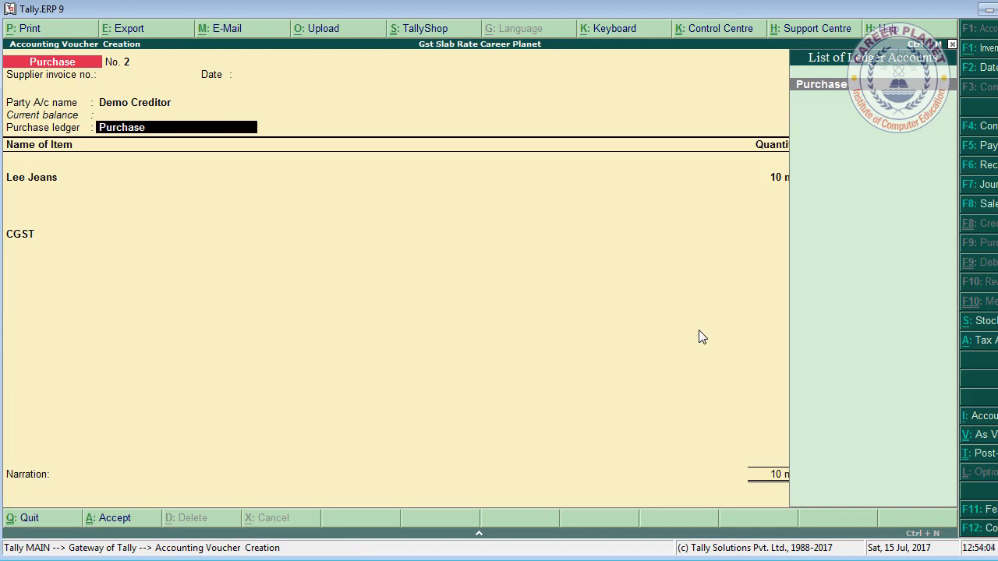
# Step: Keep Purchase as the purchase ledger and set the voucher date to 10-Jul-2017
pyautogui.press('Return')
pyautogui.press('Return')
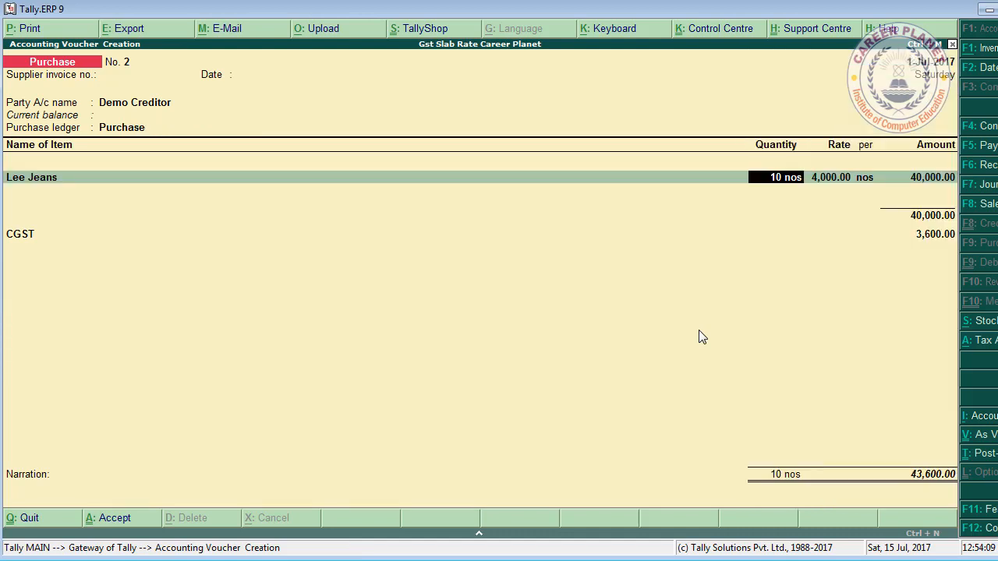
pyautogui.press('F2')
pyautogui.press('BackSpace')
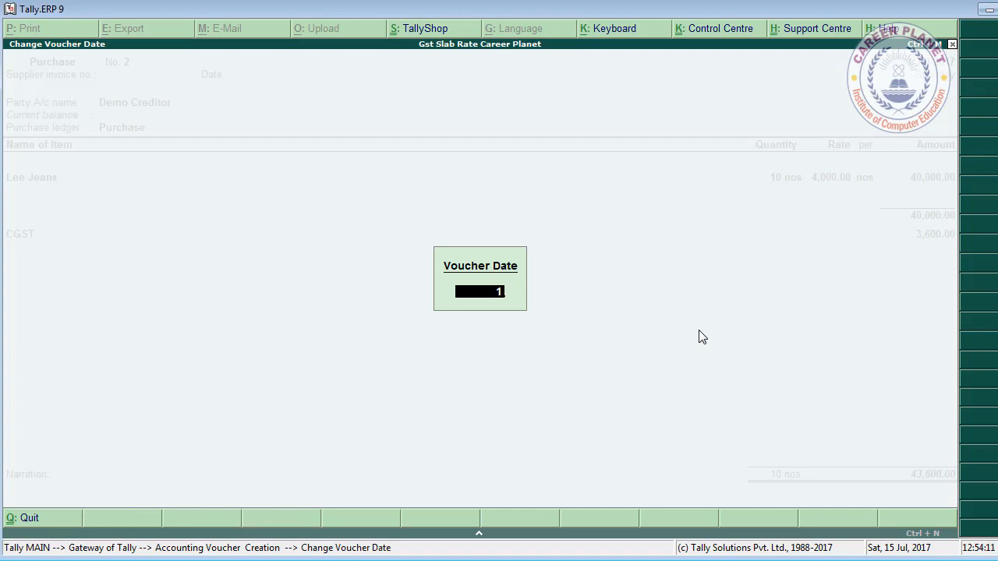
pyautogui.write('10')
pyautogui.press('Return')
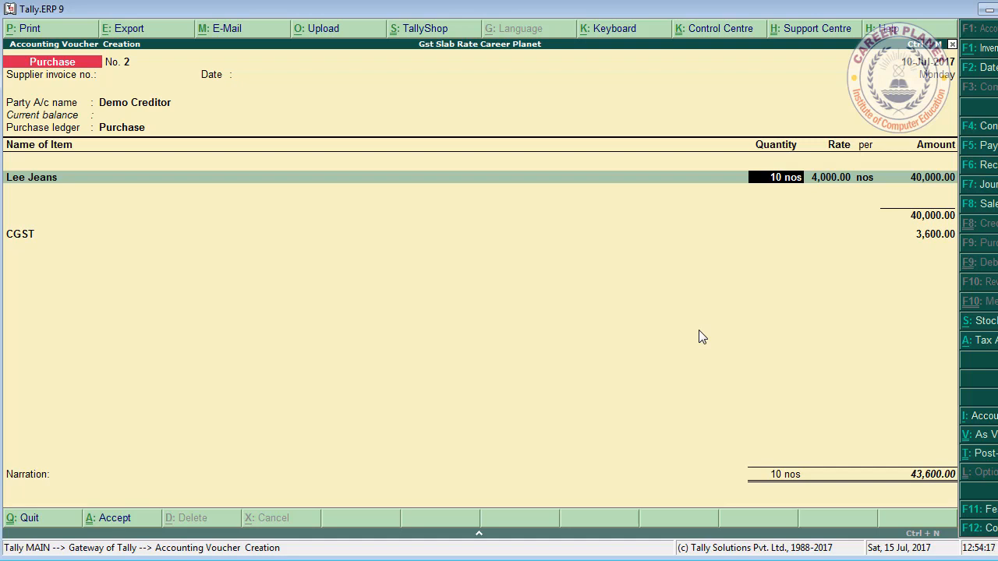
pyautogui.hotkey('ctrl', 'n')
pyautogui.hotkey('ctrl', 'm')
pyautogui.press('BackSpace')
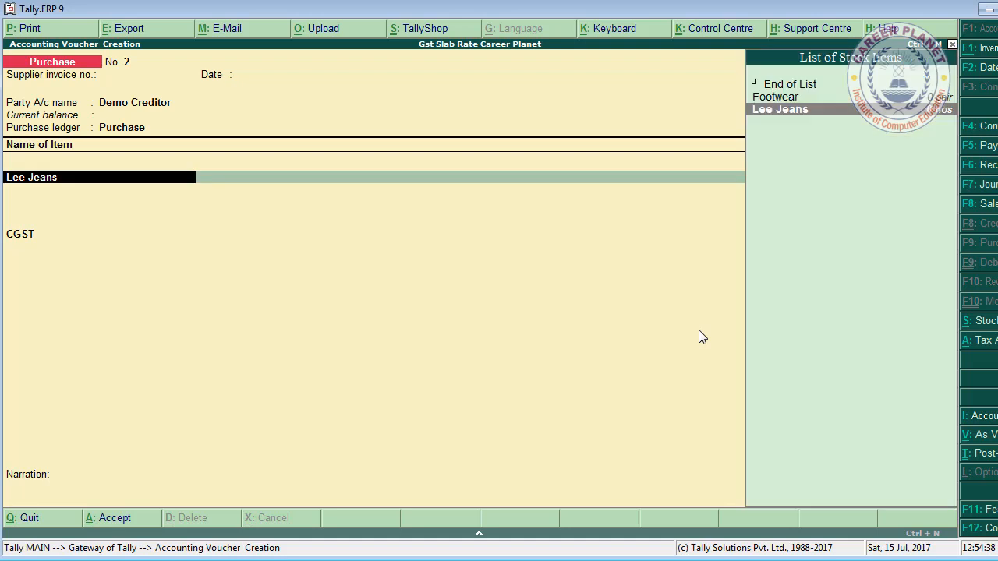
pyautogui.press('BackSpace')
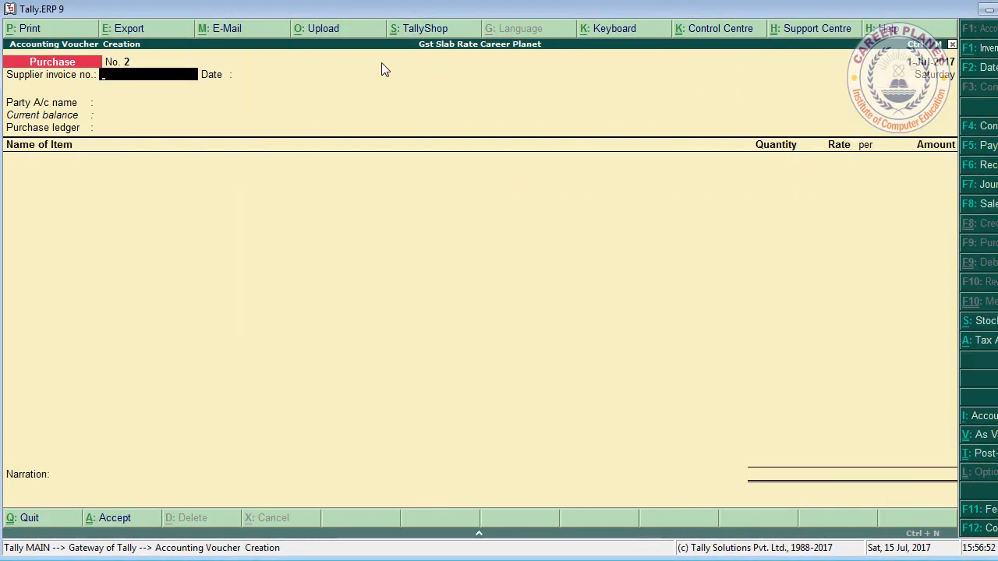
# Step: Choose Cash as the party account, accept the default party details, and select Purchase as the purchase ledger
pyautogui.press('Return')
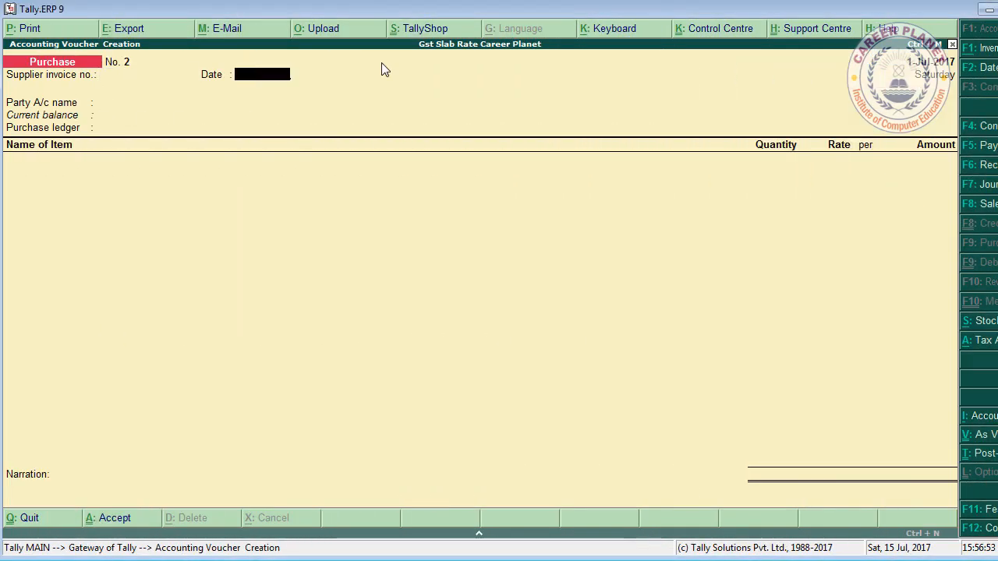
pyautogui.press('Return')
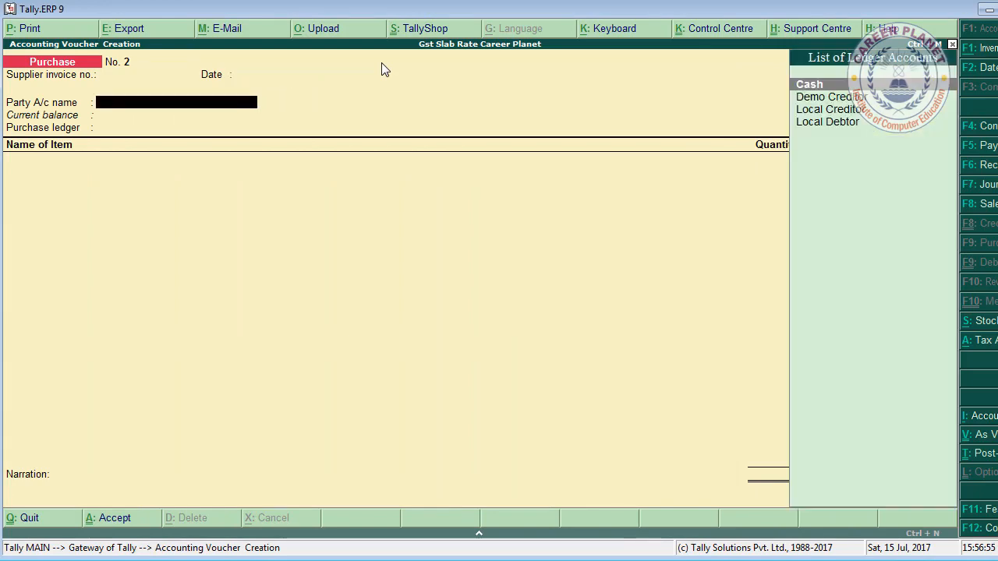
pyautogui.press('Return')
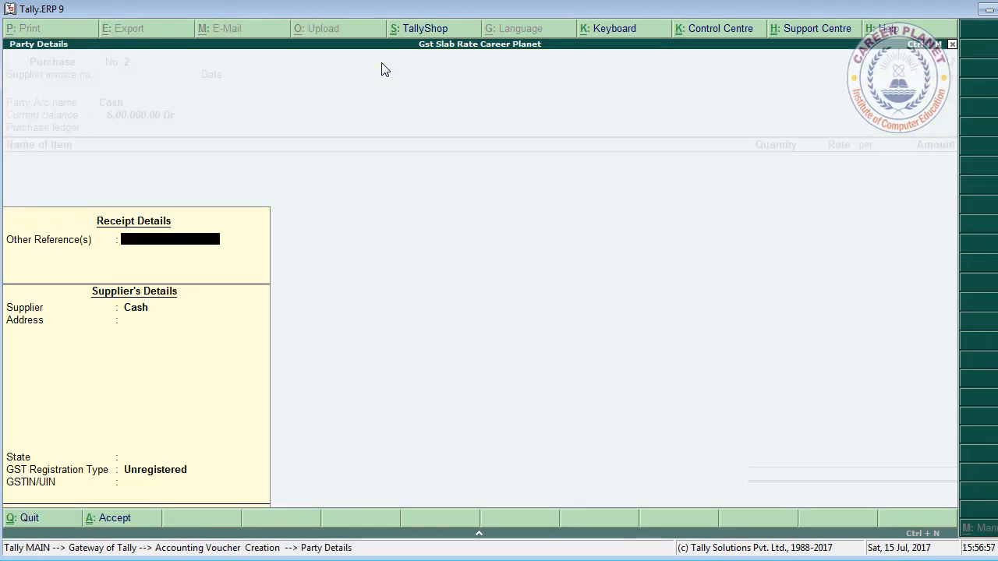
pyautogui.press('Return')
pyautogui.press('Return')
pyautogui.press('Return')
pyautogui.press('Return')
pyautogui.press('Return')
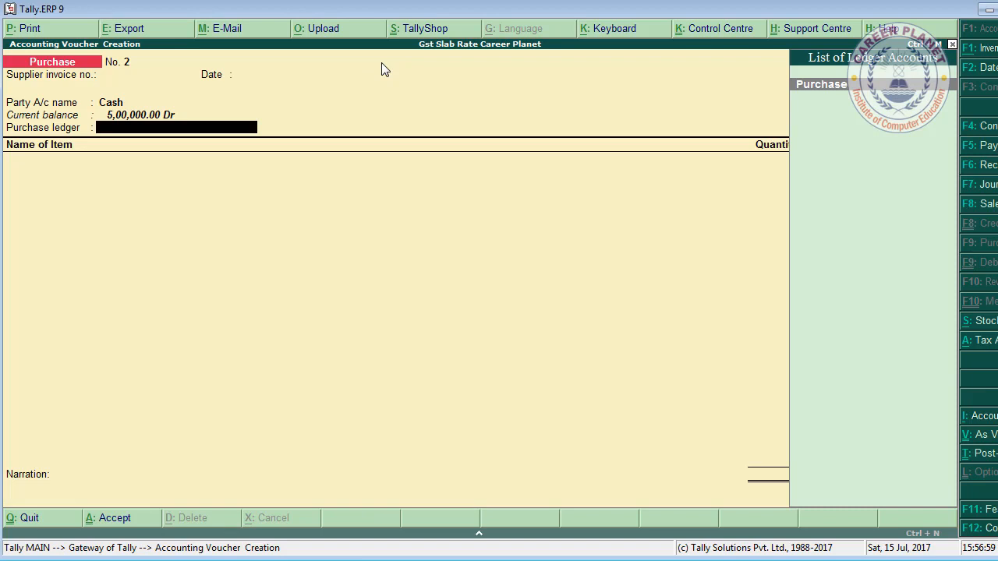
pyautogui.press('Return')
# Step: Enter the item Lee Jeans with quantity 1 nos at a rate of 4,000.00, and add the CGST ledger below it
pyautogui.write('l')
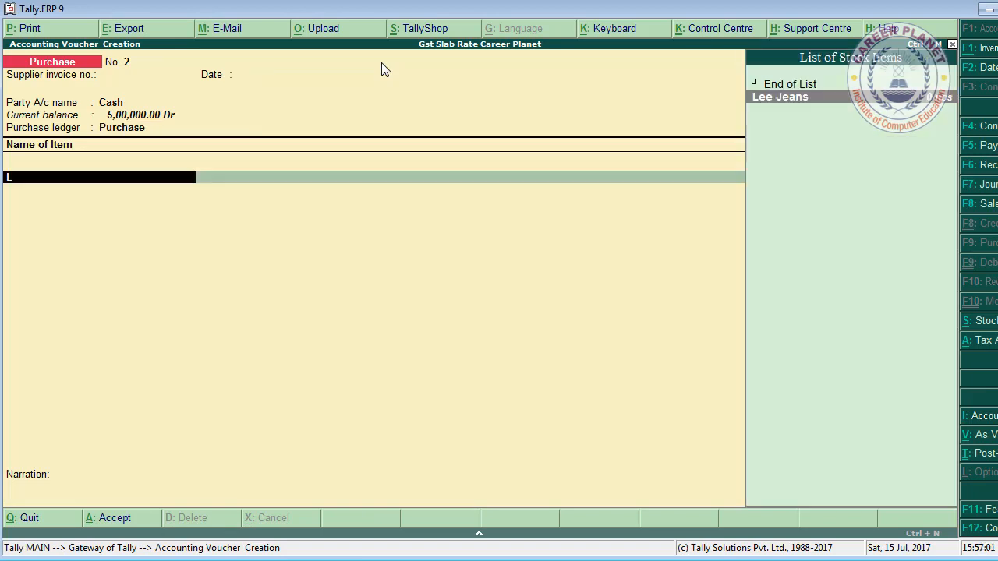
pyautogui.press('Return')
pyautogui.press('Return')
pyautogui.press('Return')
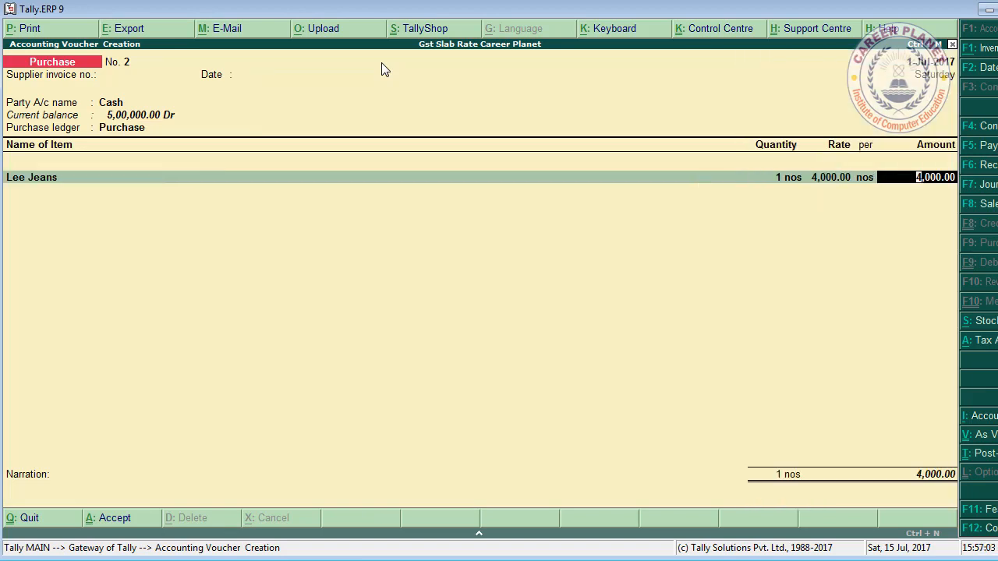
pyautogui.press('Return')
pyautogui.press('Return')
pyautogui.write('C')
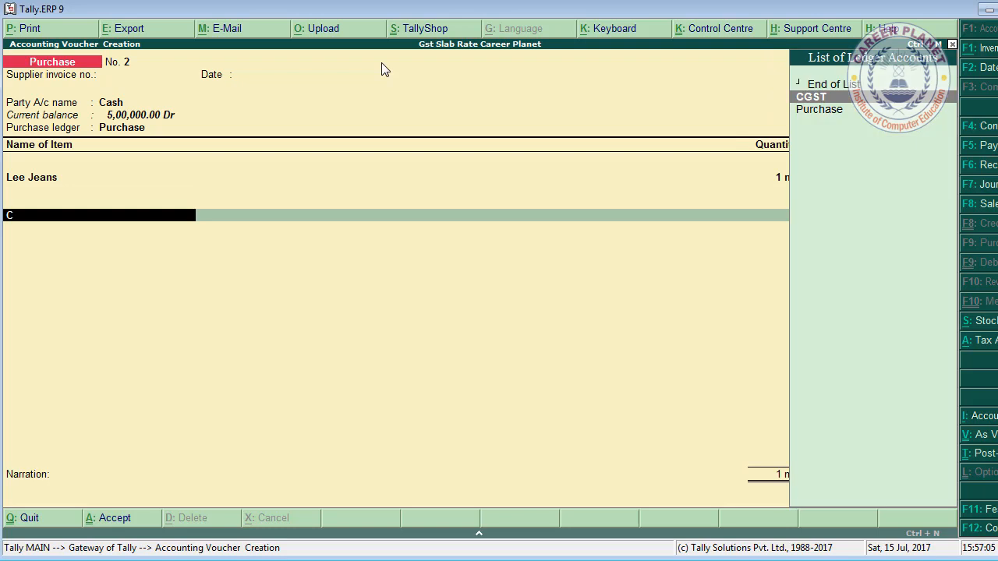
pyautogui.press('Return')
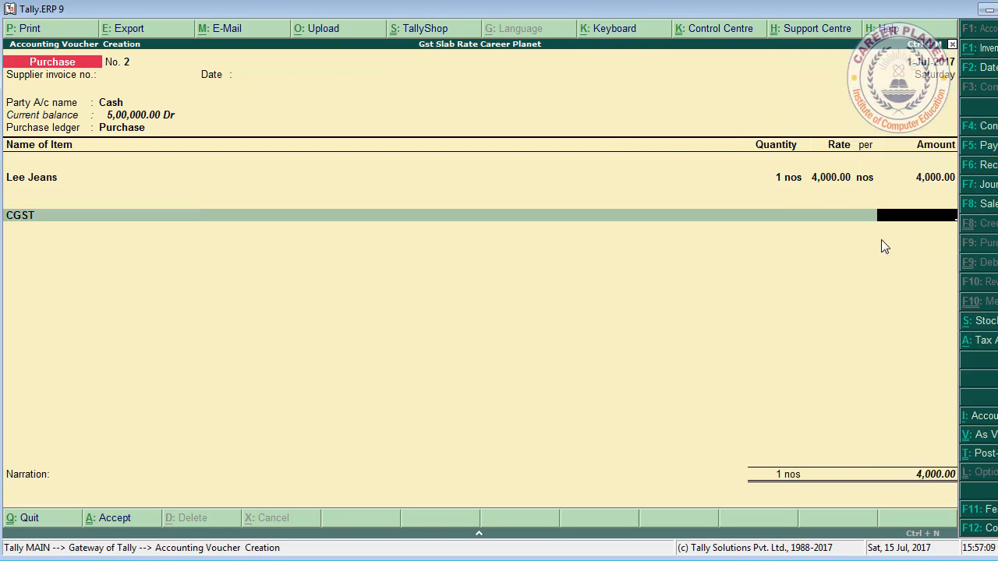
# Step: Go back to the Cash party account and reopen its party details
pyautogui.press('BackSpace')
pyautogui.press('BackSpace')
pyautogui.press('BackSpace')
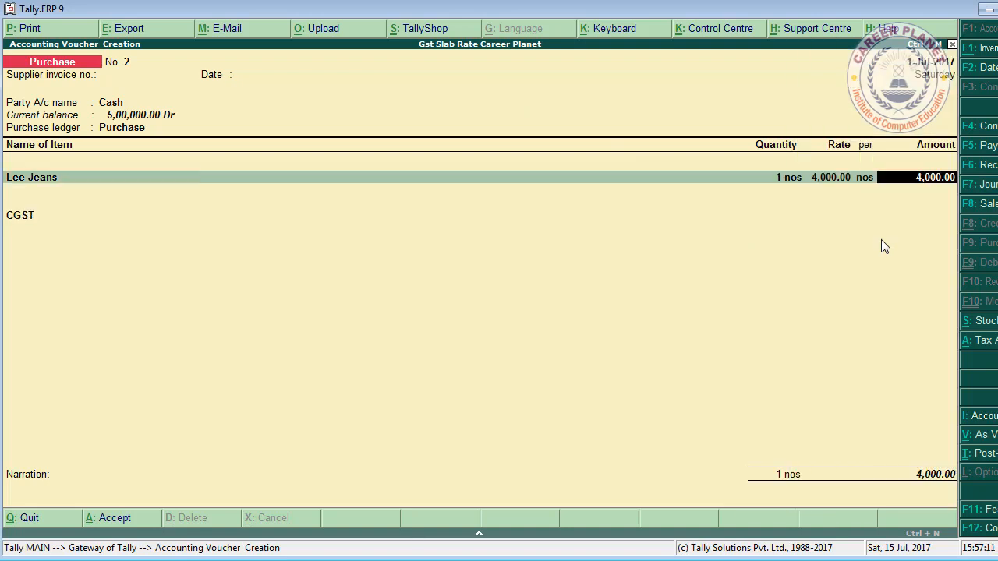
pyautogui.press('BackSpace')
pyautogui.press('BackSpace')
pyautogui.press('BackSpace')
pyautogui.press('BackSpace')
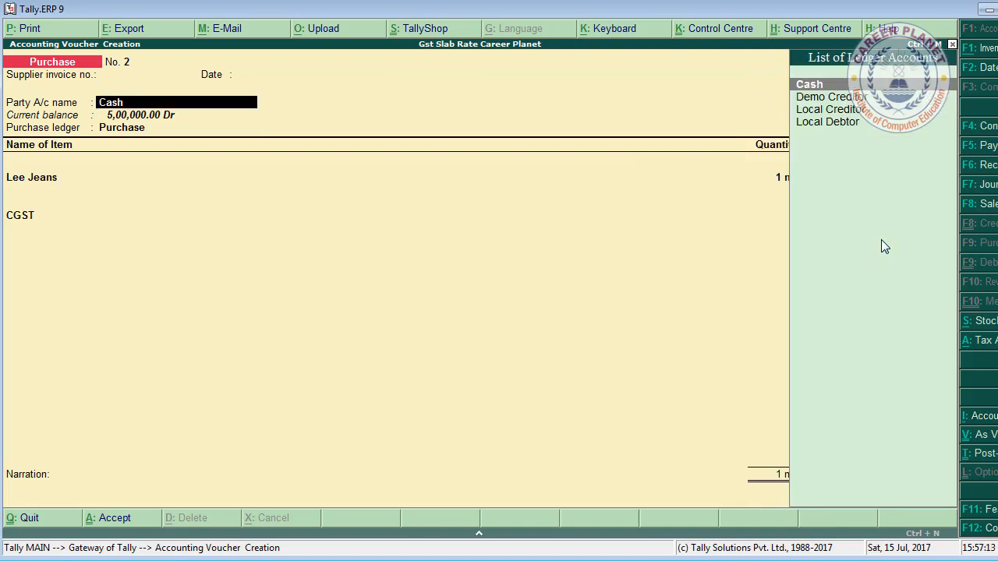
pyautogui.press('Return')
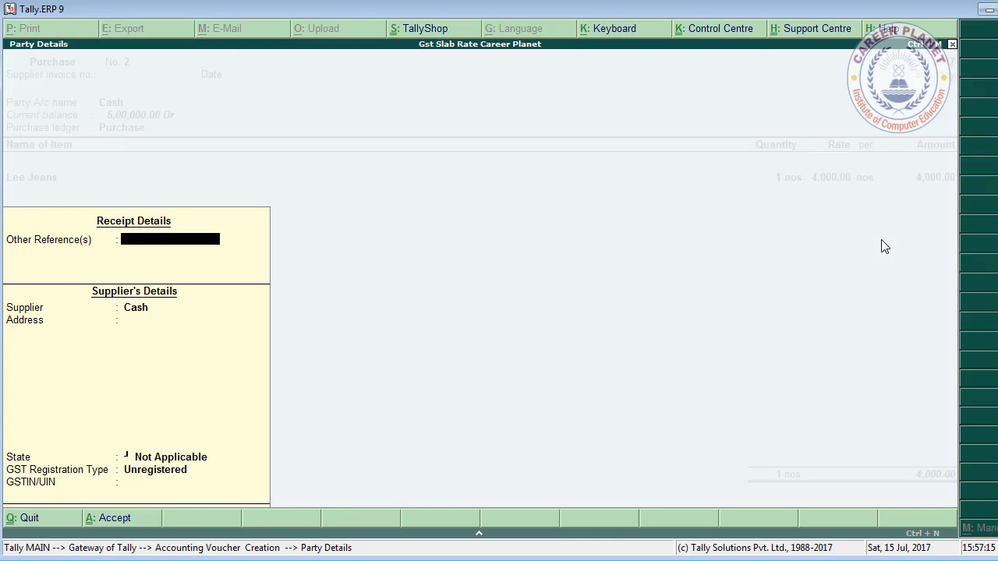
# Step: Set the Cash supplier's state to Rajasthan and GST registration type to Regular, and accept the party details
pyautogui.press('Return')
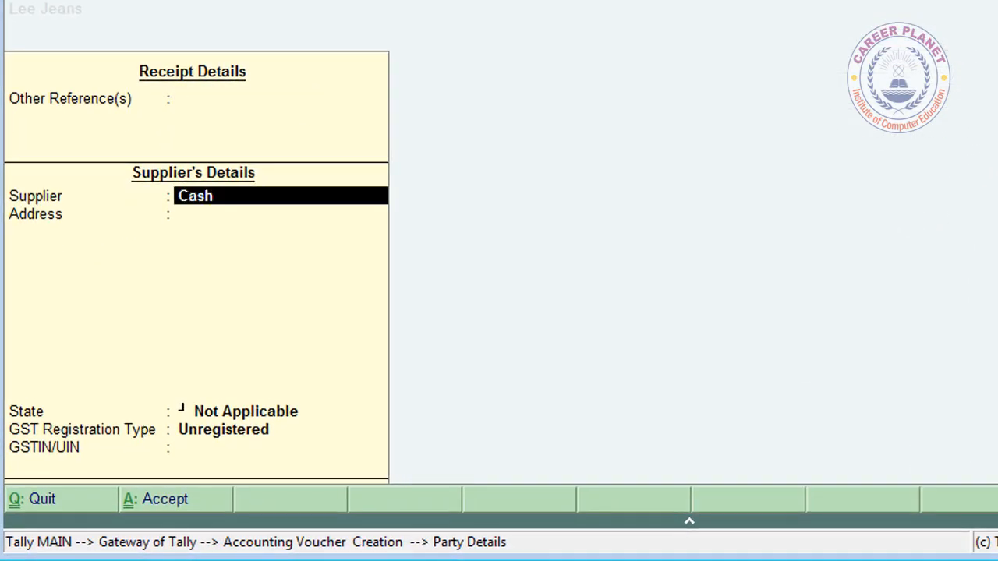
pyautogui.press('Return')
pyautogui.press('Return')
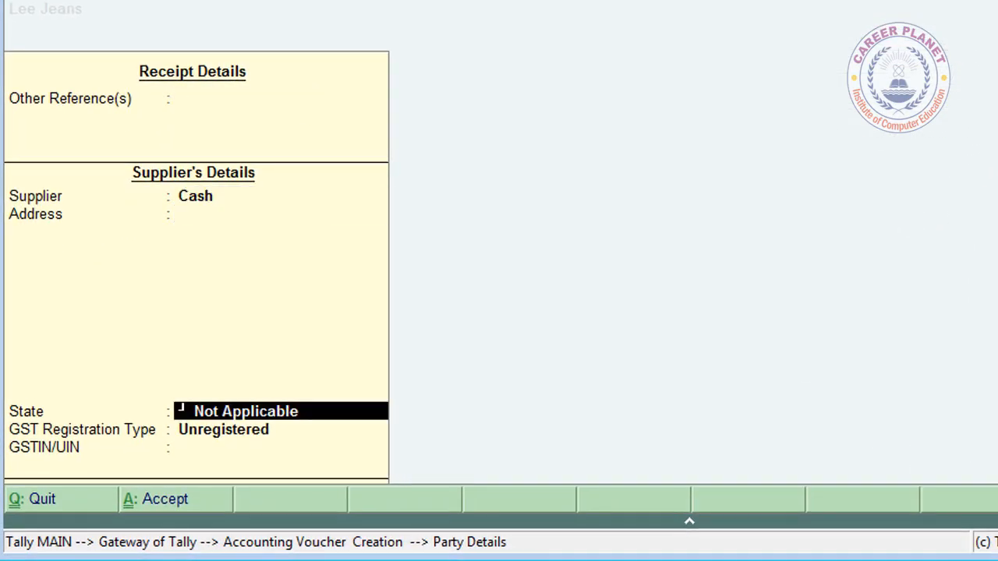
pyautogui.write('R')
pyautogui.press('Return')
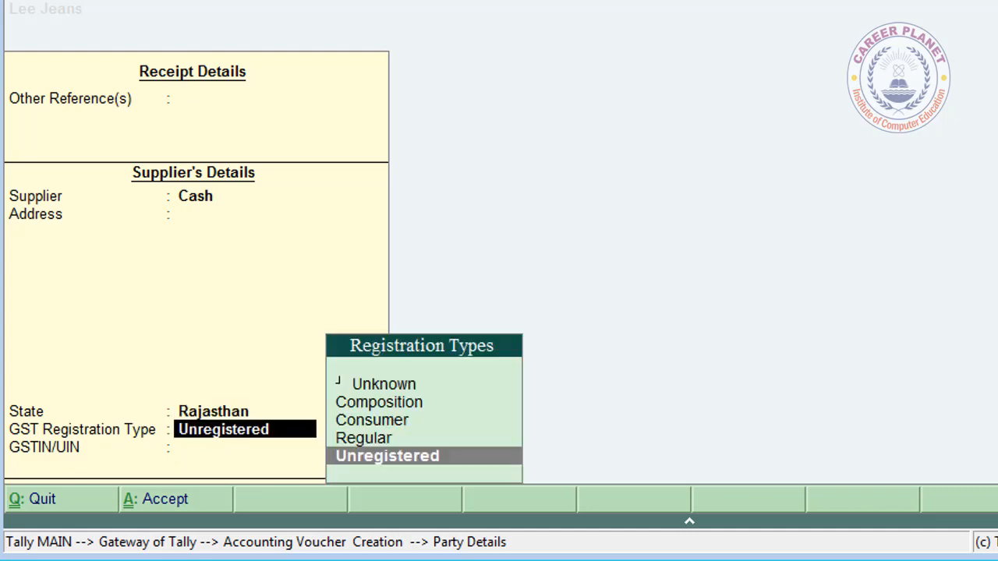
pyautogui.press('Up')
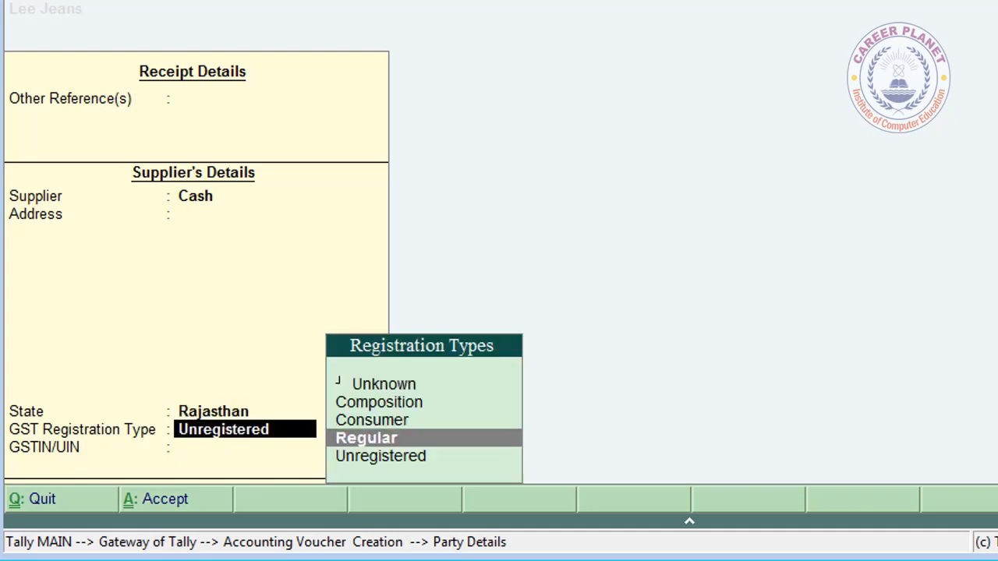
pyautogui.press('Return')
pyautogui.press('Return')
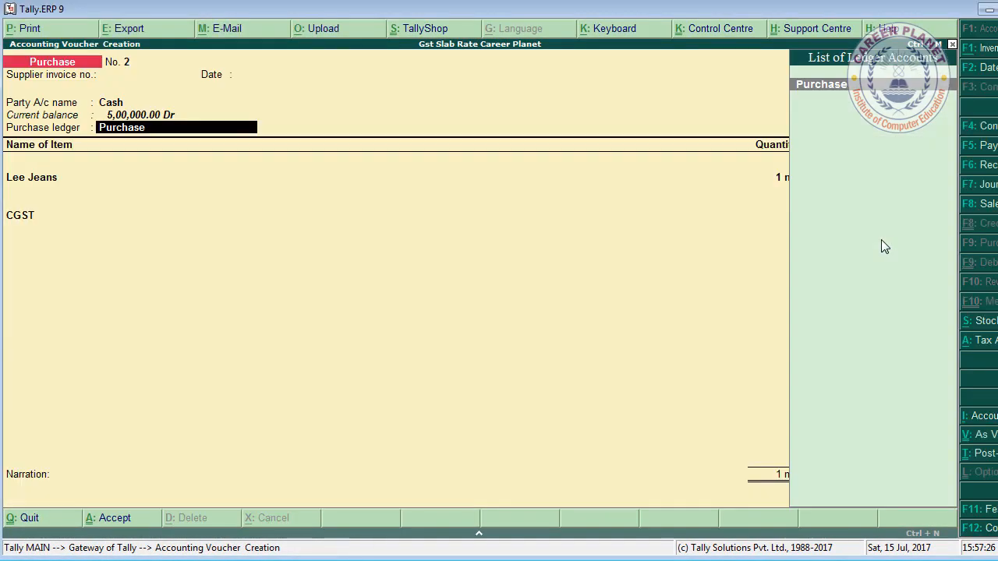
# Step: Keep Purchase as the purchase ledger and reconfirm the Lee Jeans line of 1 nos at 4,000.00
pyautogui.press('Return')
pyautogui.press('Return')
pyautogui.press('Return')
pyautogui.press('Return')
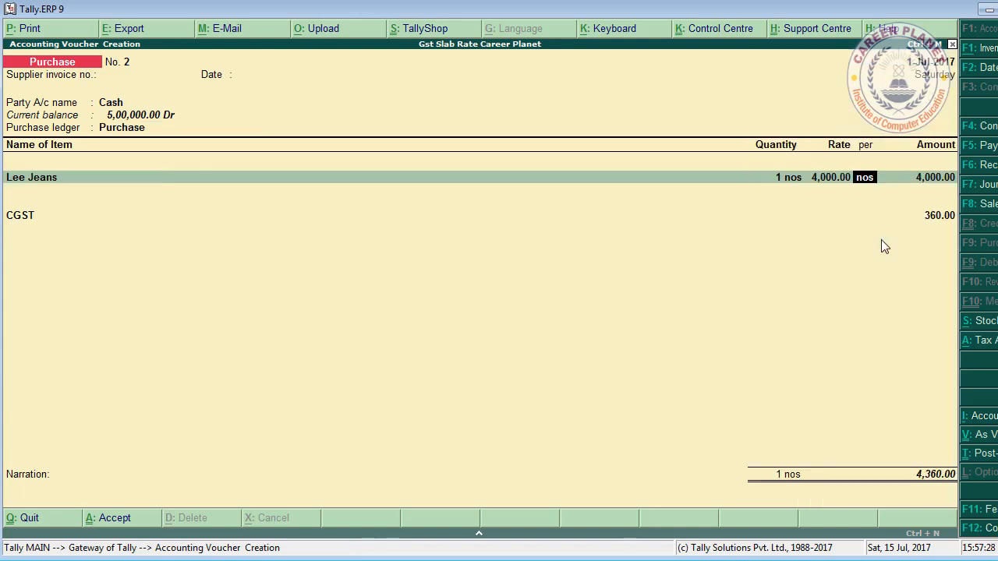
pyautogui.press('Return')
pyautogui.press('Return')
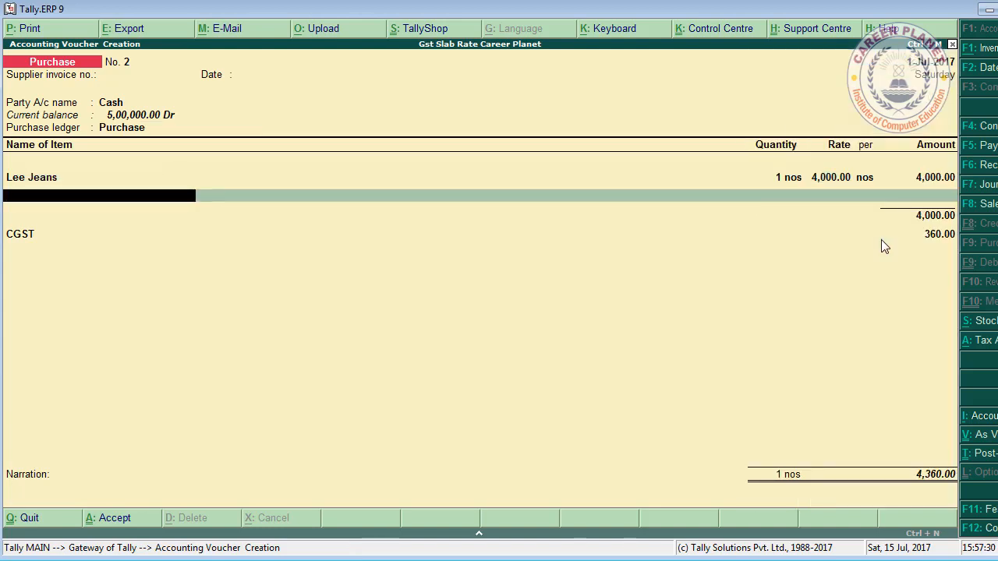
# Step: Go back from the item lines to the Cash party details and return to the supplier name
pyautogui.press('BackSpace')
pyautogui.press('BackSpace')
pyautogui.press('BackSpace')
pyautogui.press('BackSpace')
pyautogui.press('BackSpace')
pyautogui.press('BackSpace')
pyautogui.press('BackSpace')
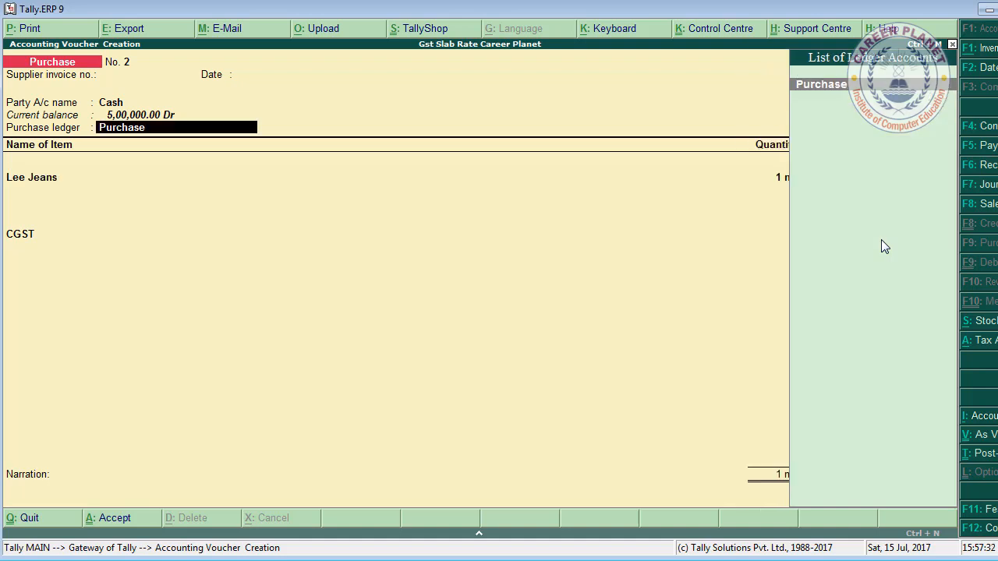
pyautogui.press('Return')
pyautogui.press('Return')
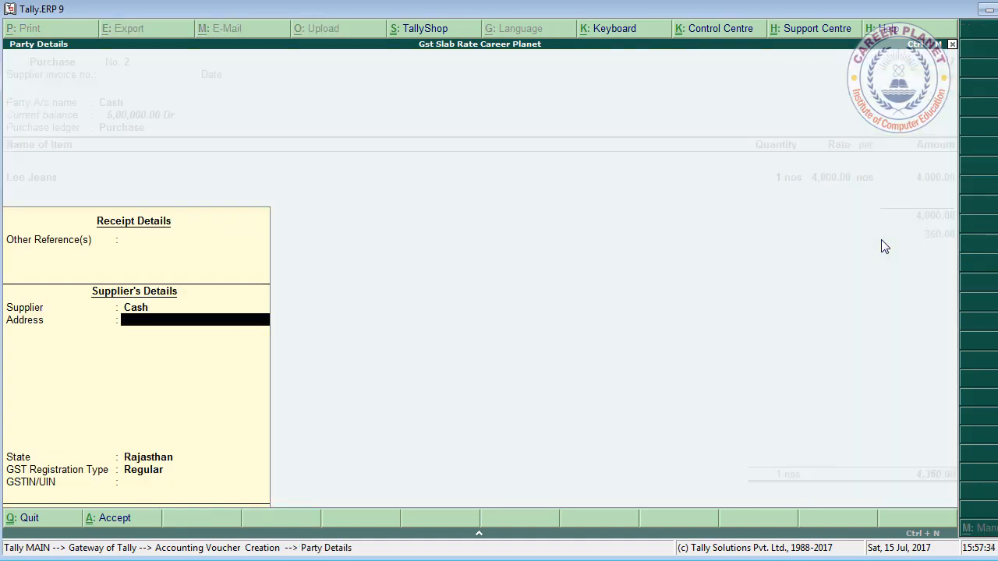
pyautogui.press('Return')
pyautogui.press('BackSpace')
pyautogui.press('BackSpace')
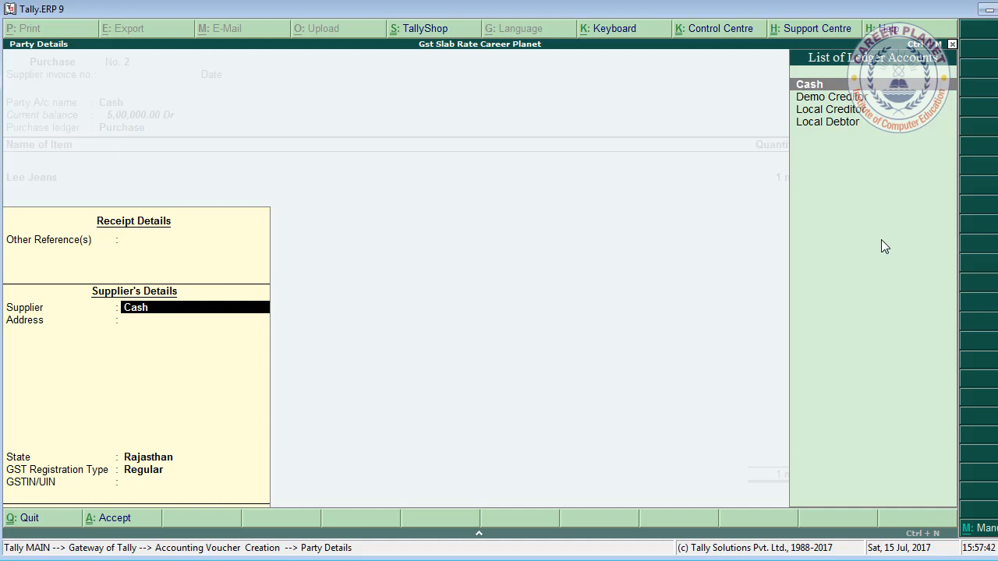
# Step: Choose Local Creditor as the supplier, keep Rajasthan as its state, and accept the party details
pyautogui.press('Down')
pyautogui.press('Down')
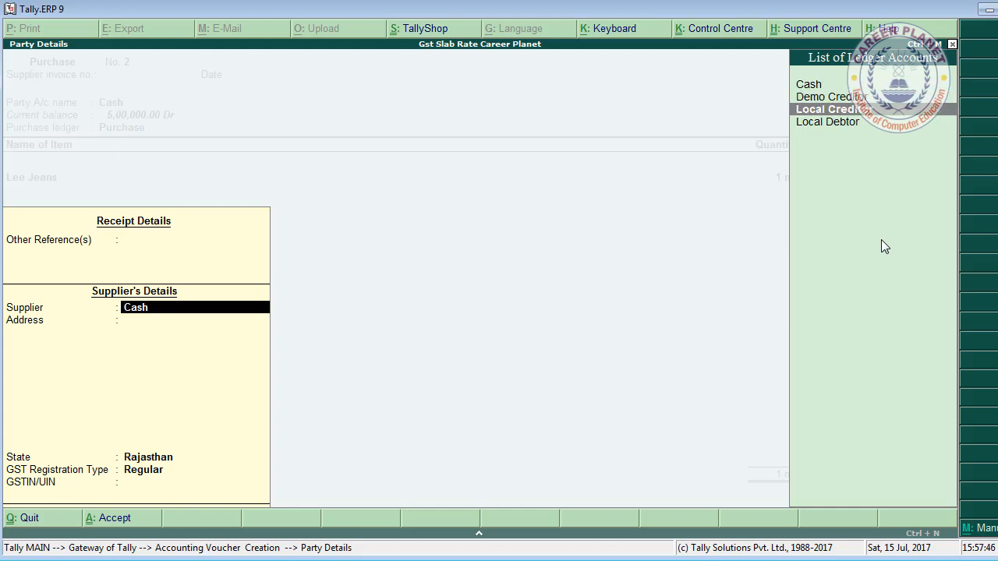
pyautogui.press('Return')
pyautogui.press('Return')
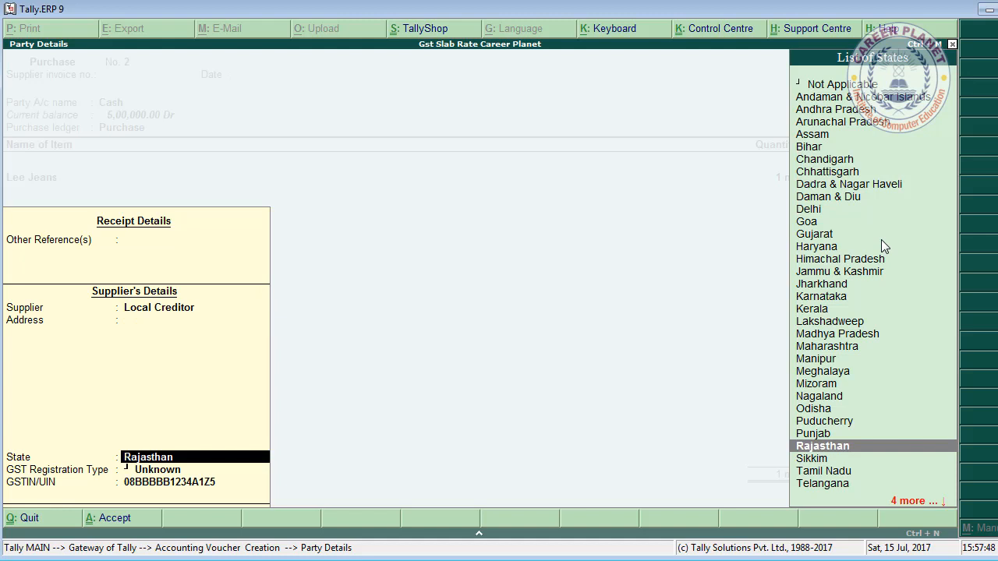
pyautogui.press('Return')
pyautogui.press('Return')
pyautogui.press('Return')
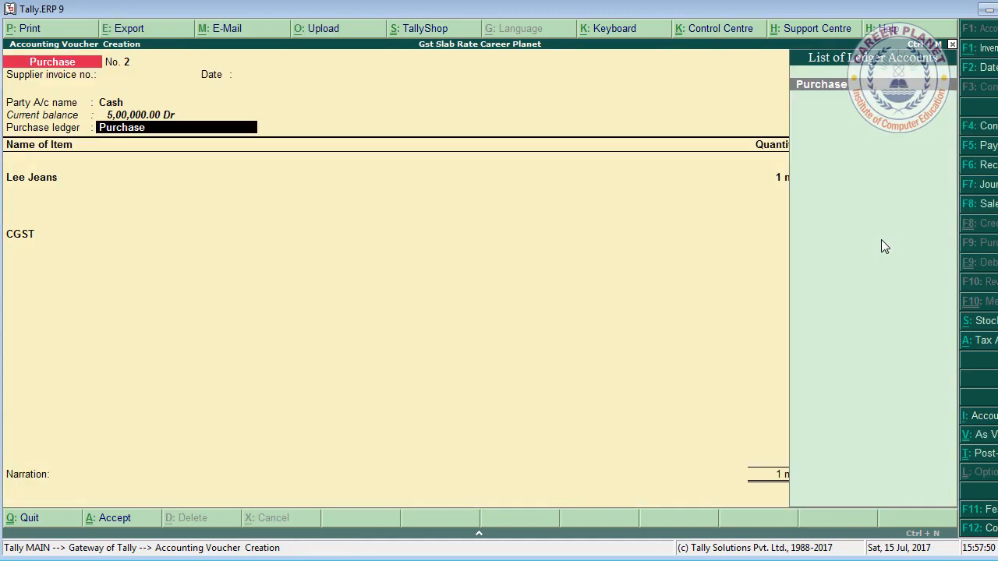
# Step: Reconfirm the Purchase ledger, the Lee Jeans item line and the CGST line without changing their values
pyautogui.press('Return')
pyautogui.press('Return')
pyautogui.press('Return')
pyautogui.press('Return')
pyautogui.press('Return')
pyautogui.press('Return')
pyautogui.press('Return')
pyautogui.press('Return')
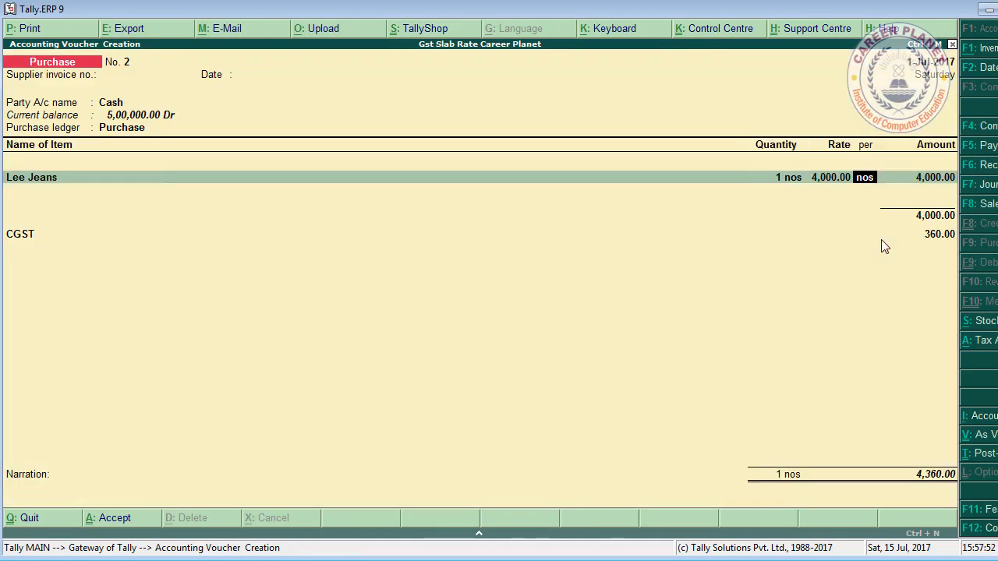
pyautogui.press('Return')
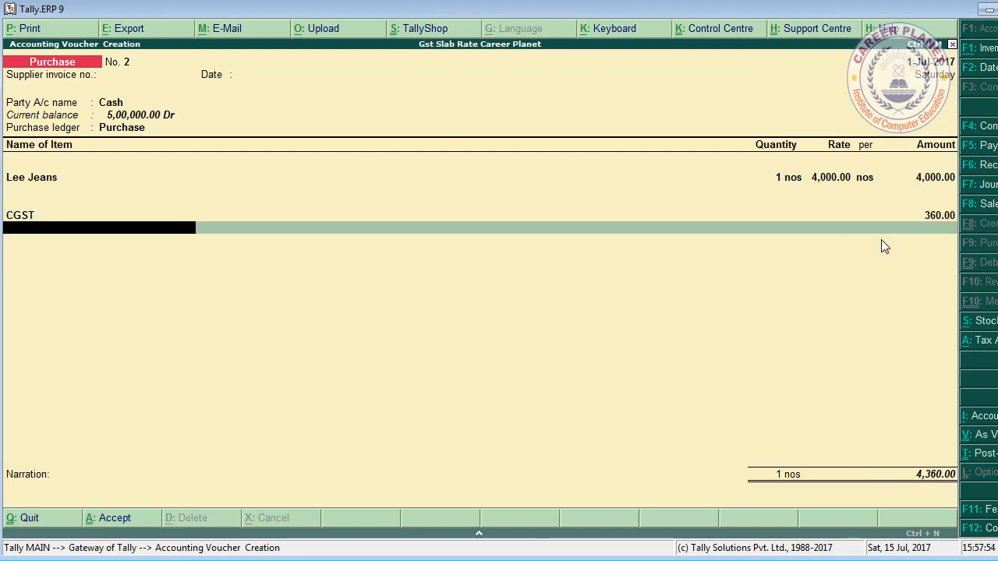
# Step: Add the SGST ledger below CGST and save the purchase voucher with an empty narration
pyautogui.write('S')
pyautogui.press('Return')
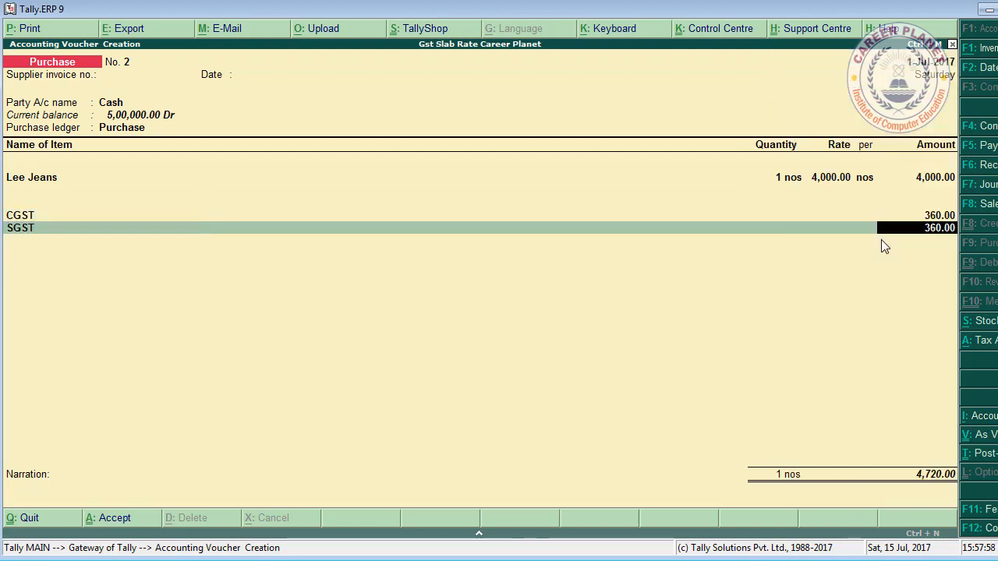
pyautogui.press('Return')
pyautogui.press('Return')
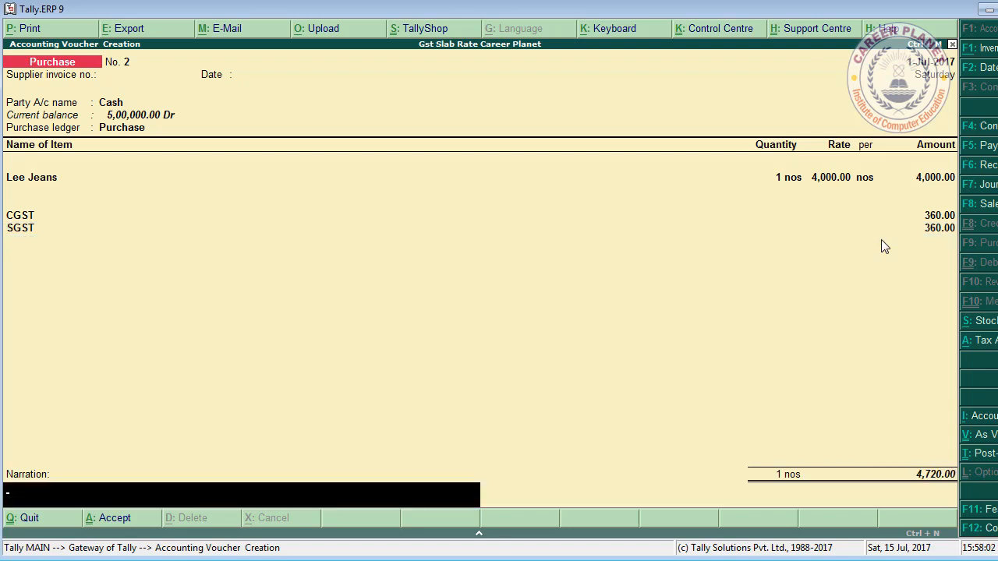
pyautogui.press('Return')
pyautogui.press('Return')
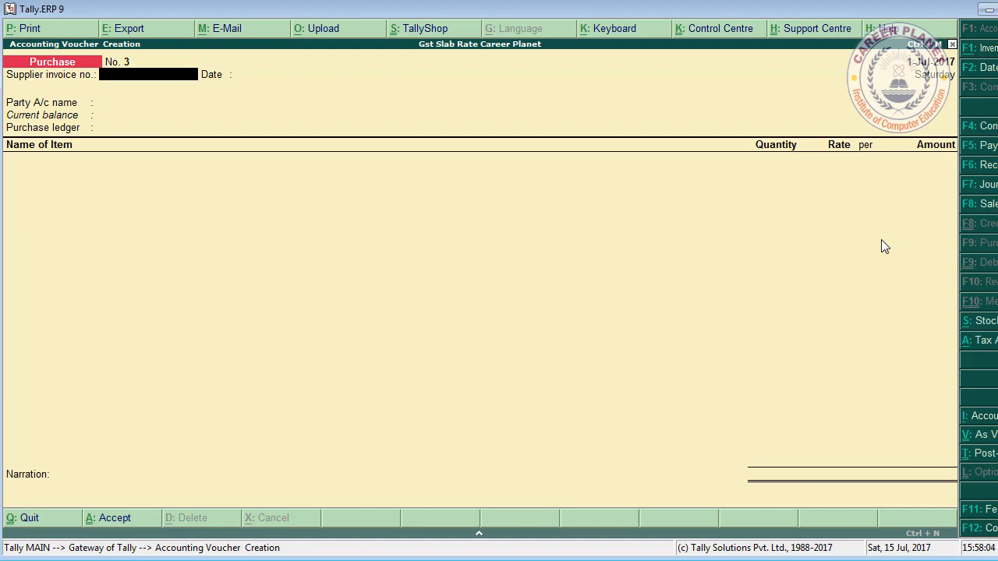
# Step: Start a sales voucher with Cash as the party account and step through its party details to accept them
pyautogui.press('F8')
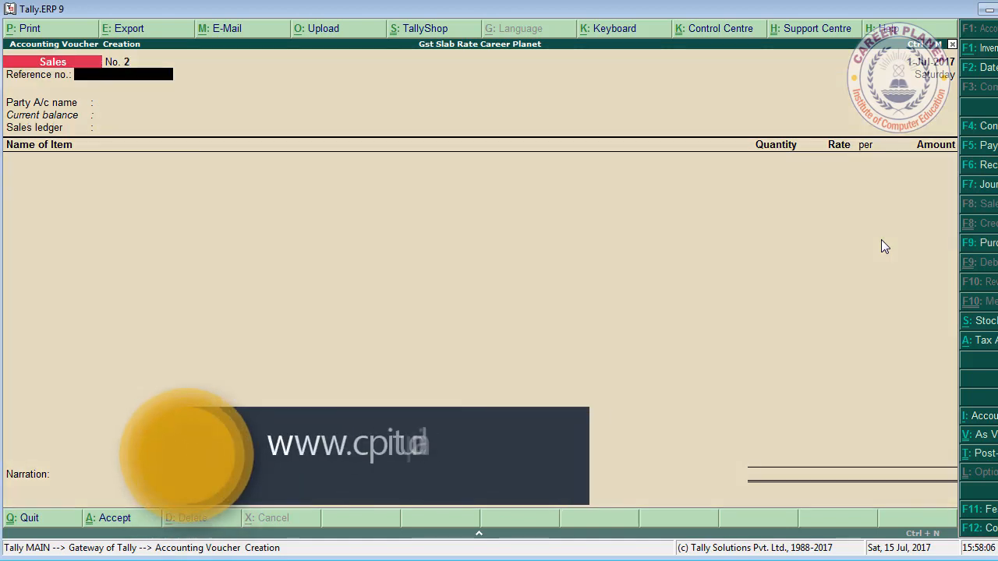
pyautogui.press('Return')
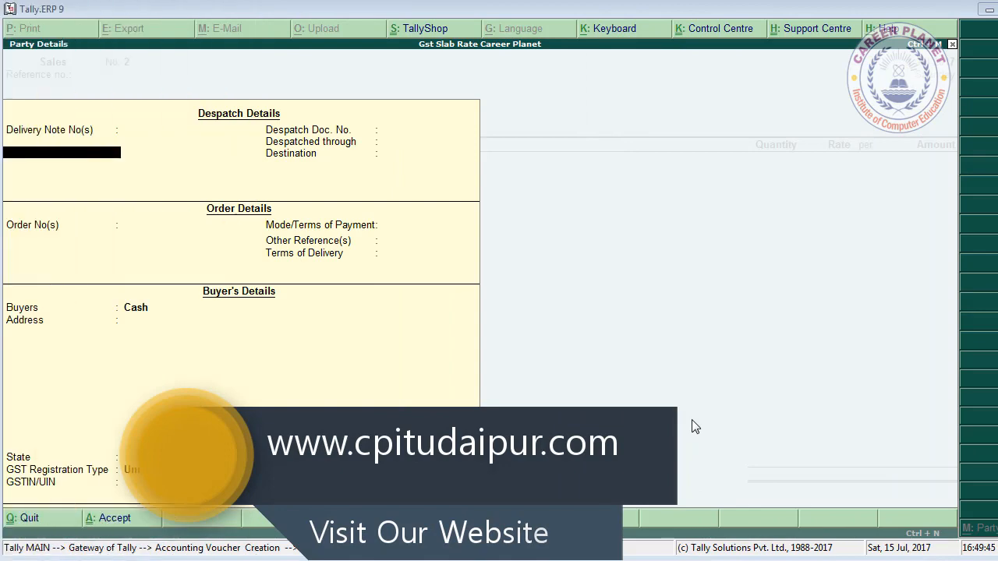
pyautogui.press('Return')
pyautogui.press('Return')
pyautogui.press('Return')
pyautogui.press('Return')
pyautogui.press('Return')
pyautogui.press('Return')
pyautogui.press('Return')
pyautogui.press('Return')
pyautogui.press('Return')
pyautogui.press('Return')
pyautogui.press('Return')
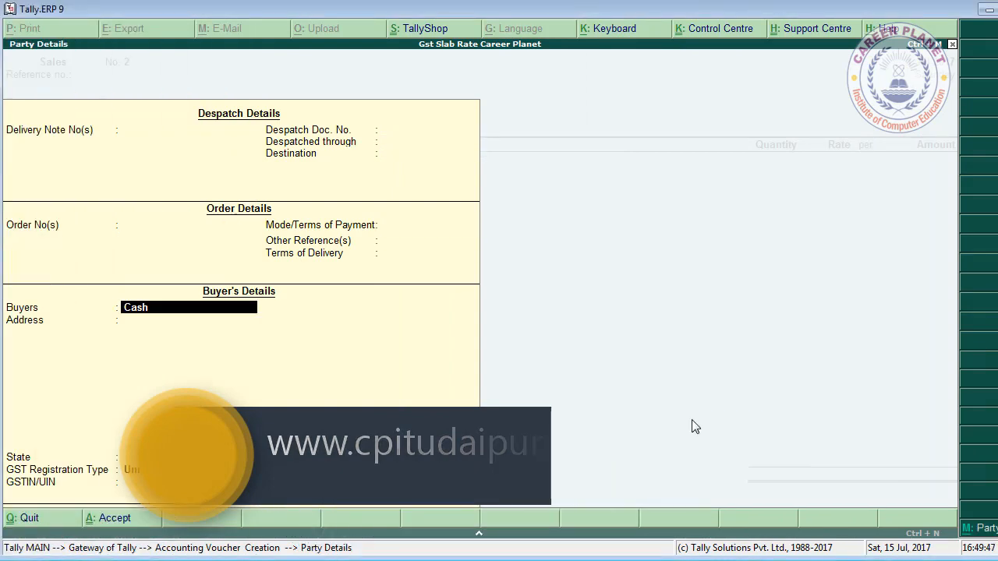
pyautogui.press('Up')
pyautogui.press('Return')
pyautogui.press('Return')
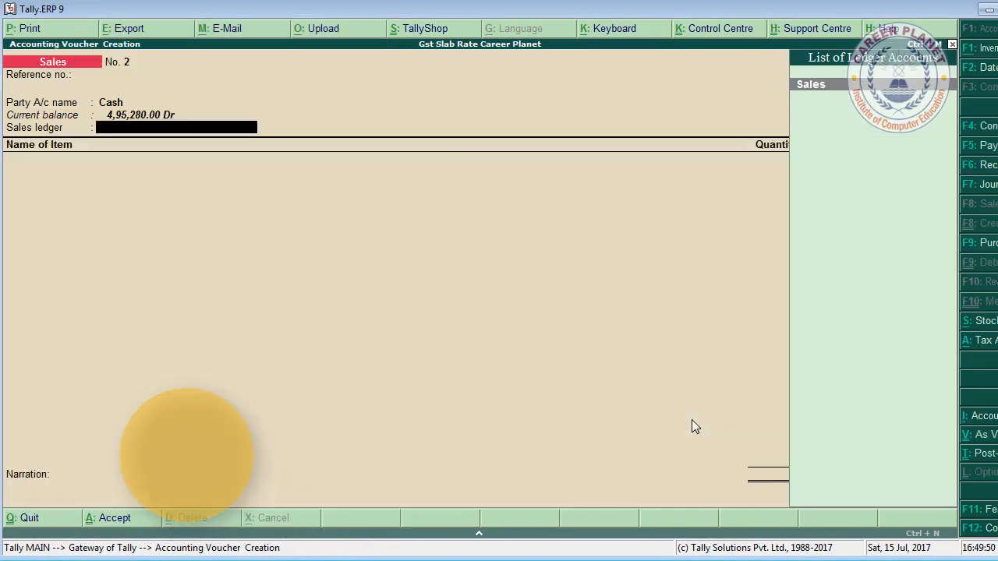
# Step: Select Sales as the sales ledger and enter the item Lee Jeans with quantity 1 nos at a rate of 5,000.00
pyautogui.press('Return')
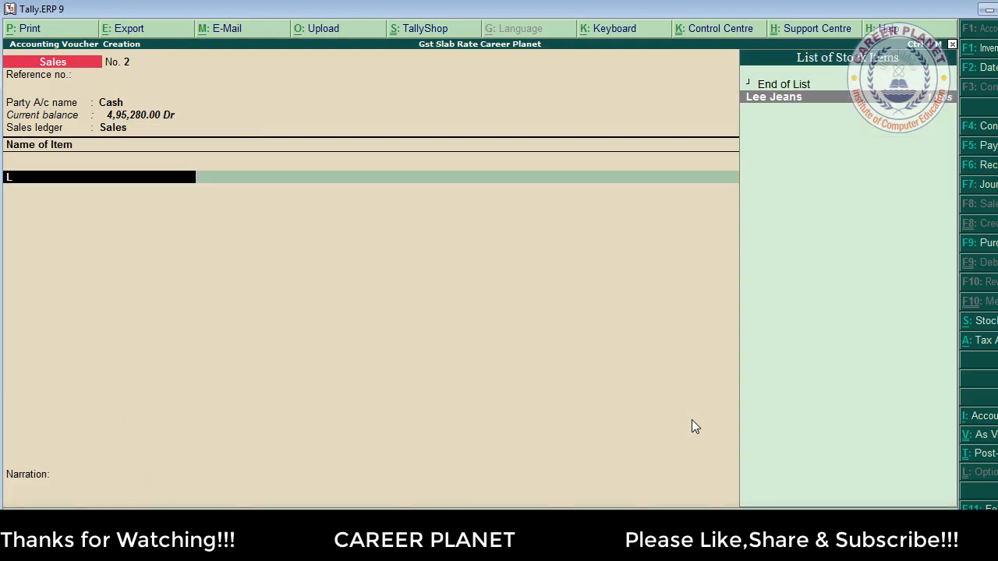
pyautogui.press('Return')
pyautogui.write('1')
pyautogui.press('Return')
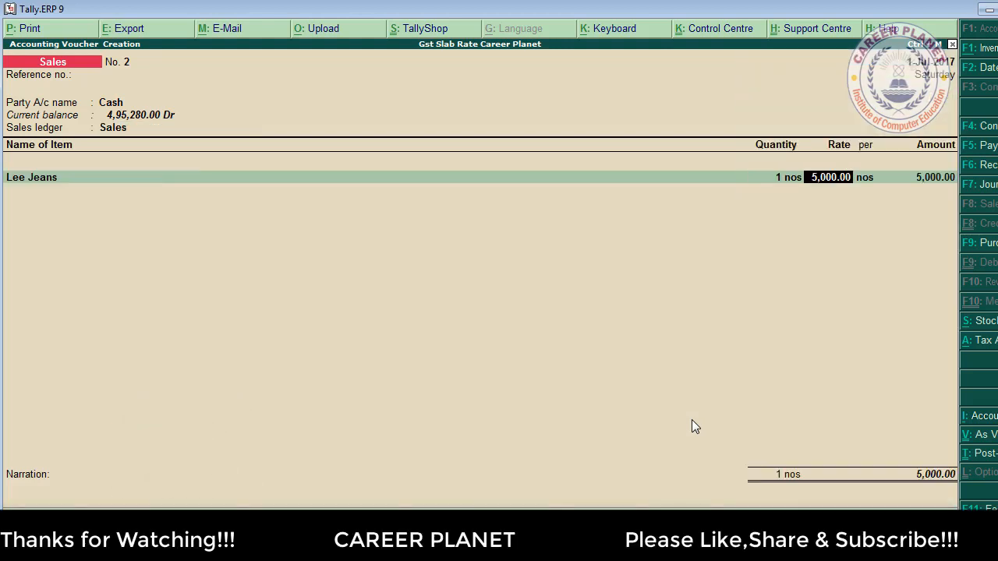
pyautogui.press('Return')
pyautogui.press('Return')
pyautogui.press('Return')
# Step: Add the CGST and SGST ledgers below the Lee Jeans item in the sales voucher
pyautogui.write('C')
pyautogui.press('Return')
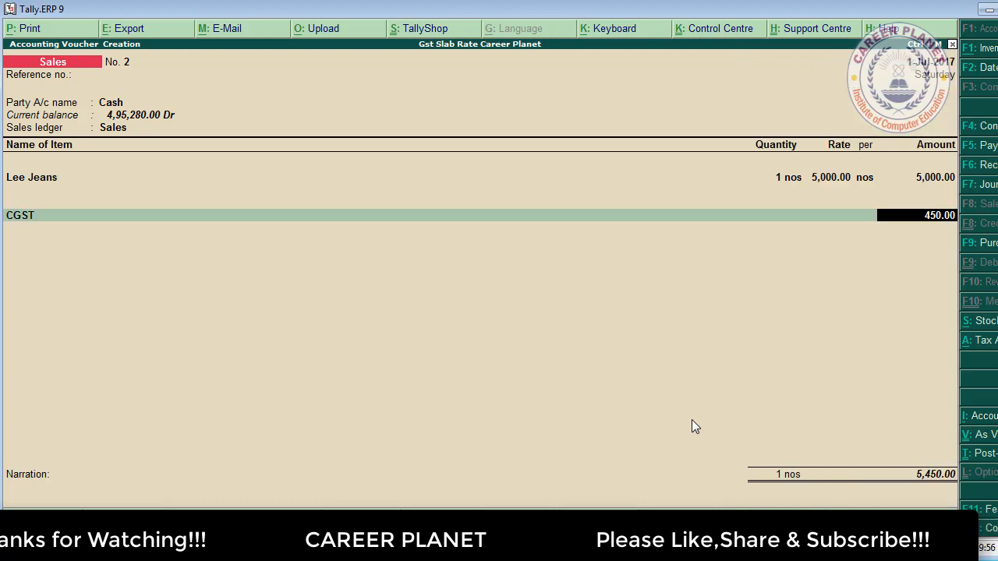
pyautogui.press('Return')
pyautogui.write('S')
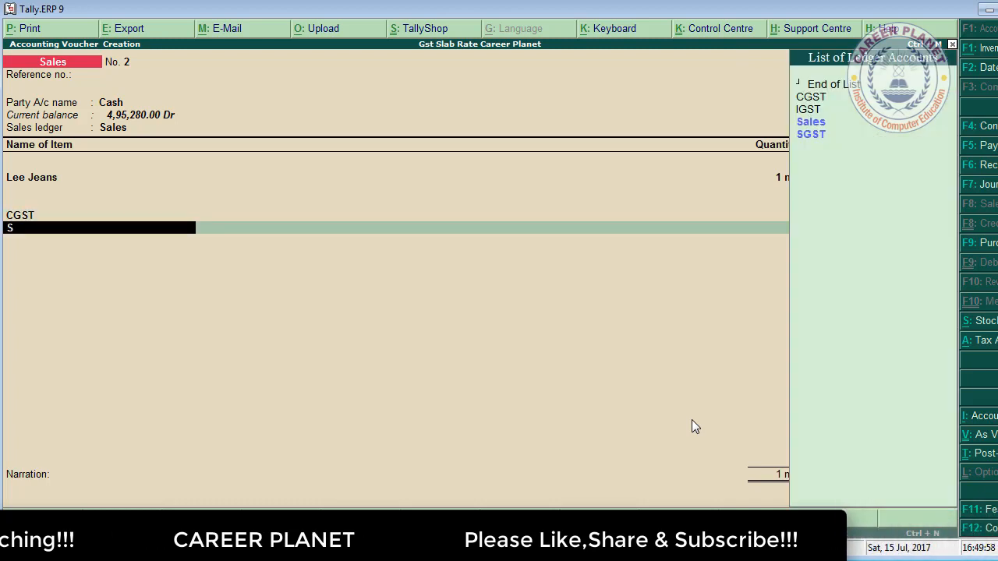
pyautogui.press('Return')
pyautogui.press('Return')
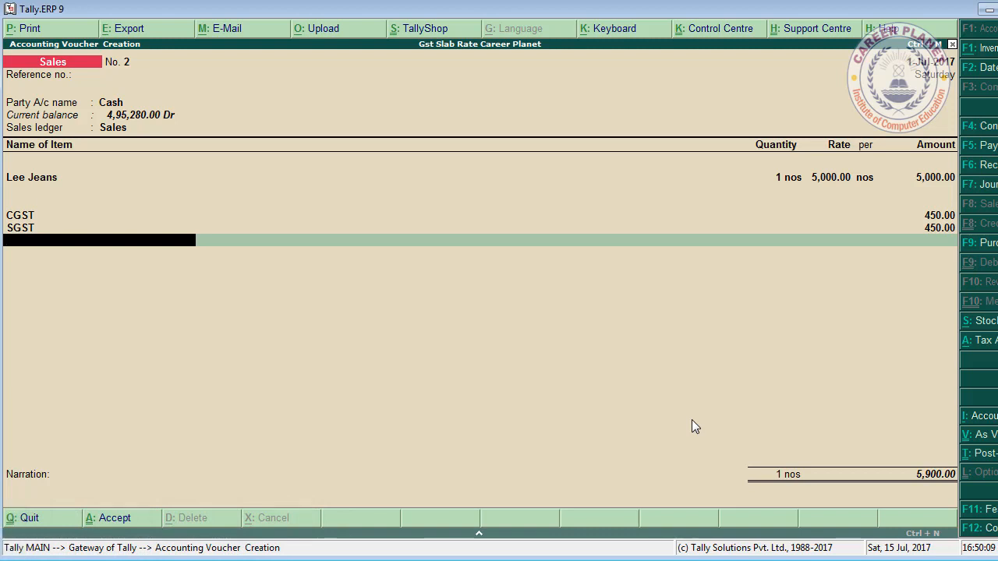
# Step: Switch to a purchase voucher and set "Allow modification of tax details for GST" to Yes in its configuration
pyautogui.press('F9')
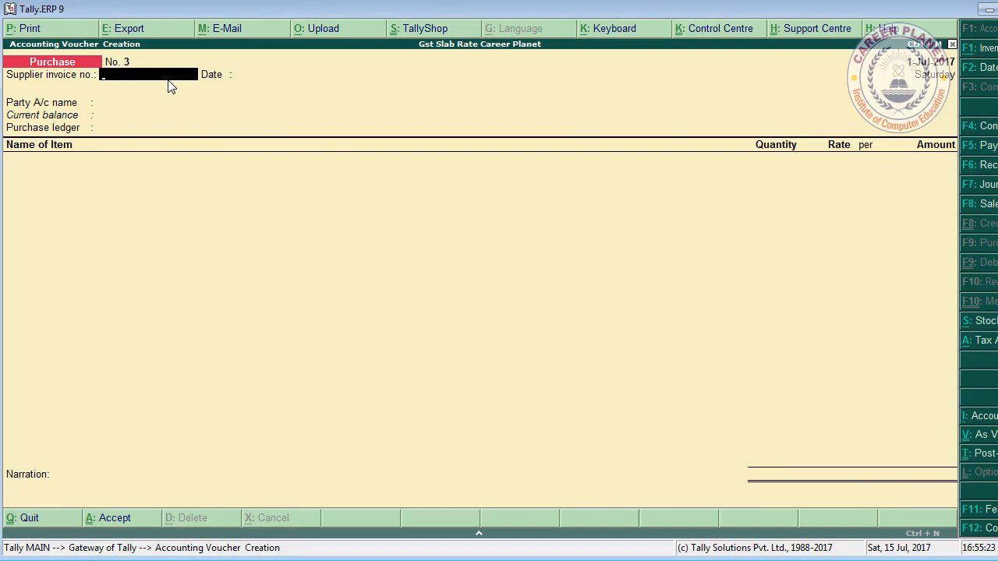
pyautogui.press('F12')
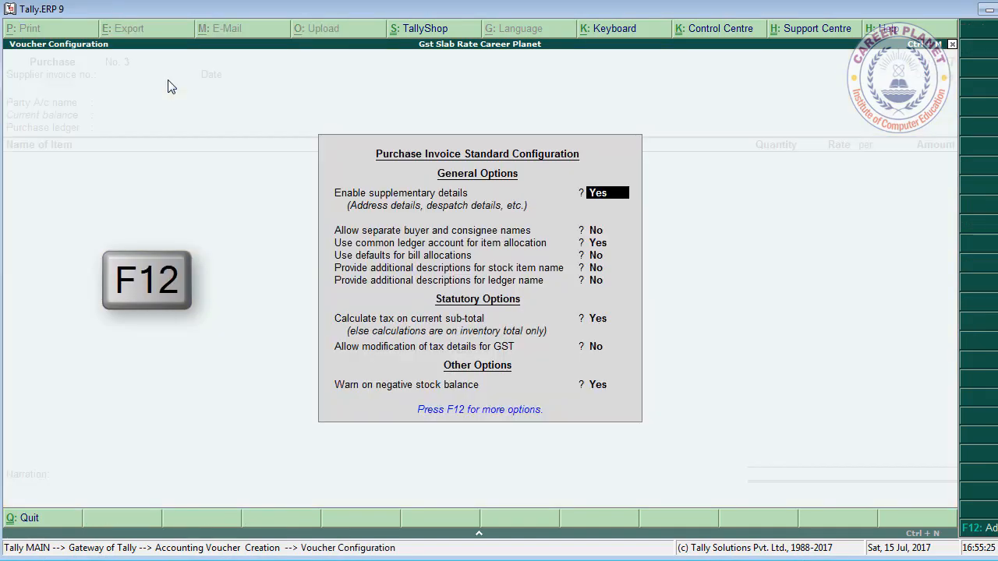
pyautogui.press('Return')
pyautogui.press('Return')
pyautogui.press('Return')
pyautogui.press('Return')
pyautogui.press('Return')
pyautogui.press('Return')
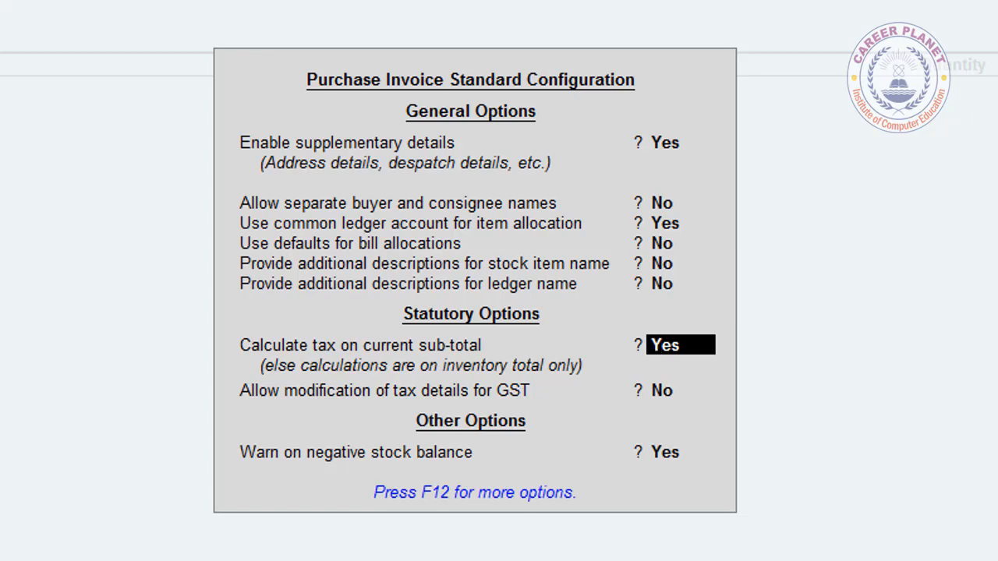
pyautogui.press('Return')
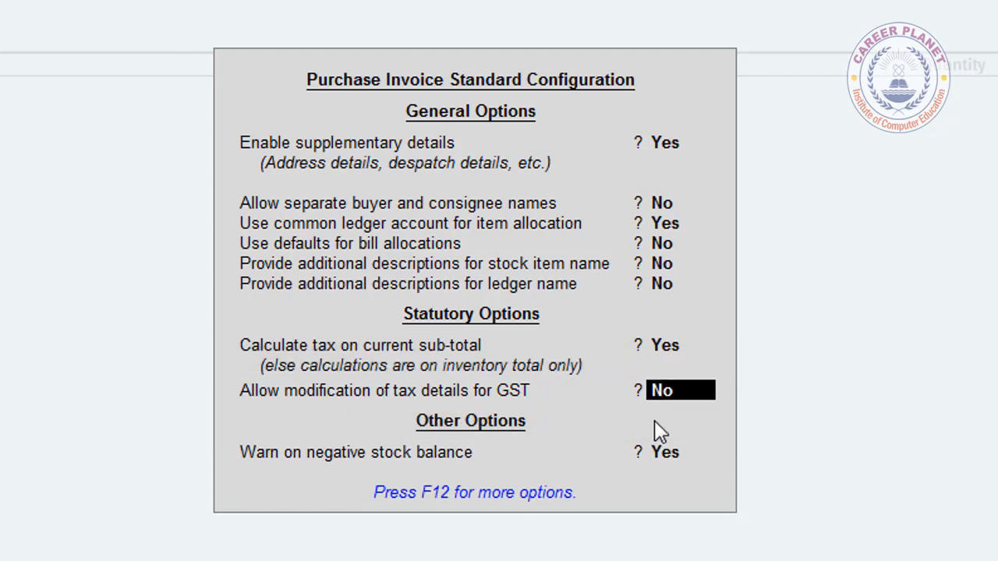
pyautogui.write('y')
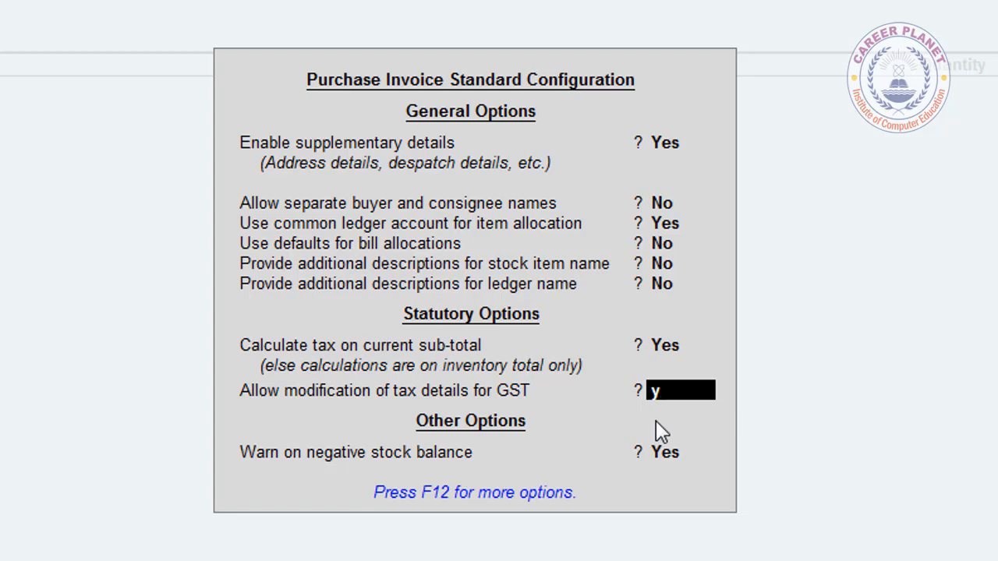
pyautogui.press('Return')
pyautogui.press('Return')
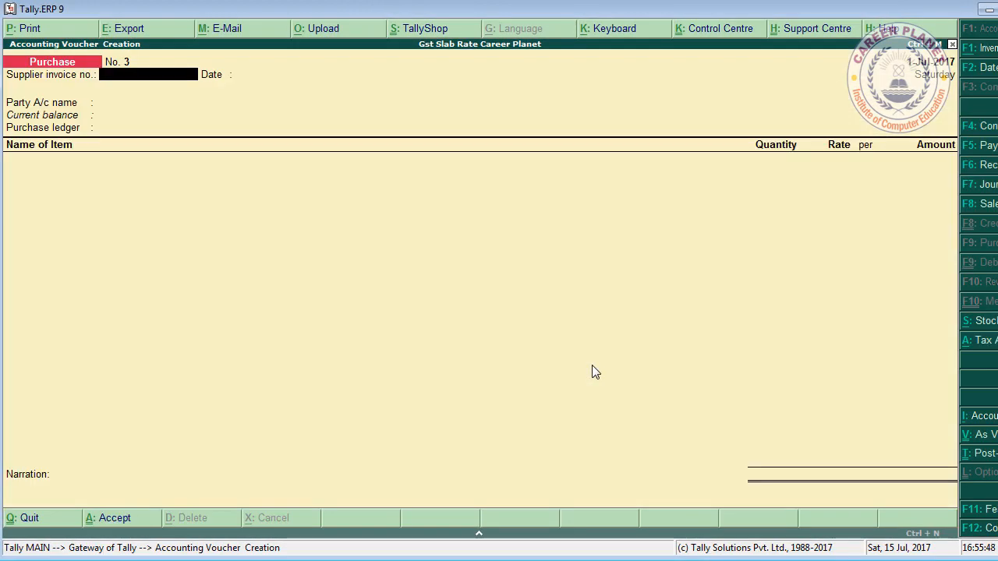
# Step: Select Cash as the purchase voucher's party, accept its details with state Not Applicable and registration type Unregistered, and choose the Purchase ledger
pyautogui.press('Return')
pyautogui.press('Return')
pyautogui.press('Return')
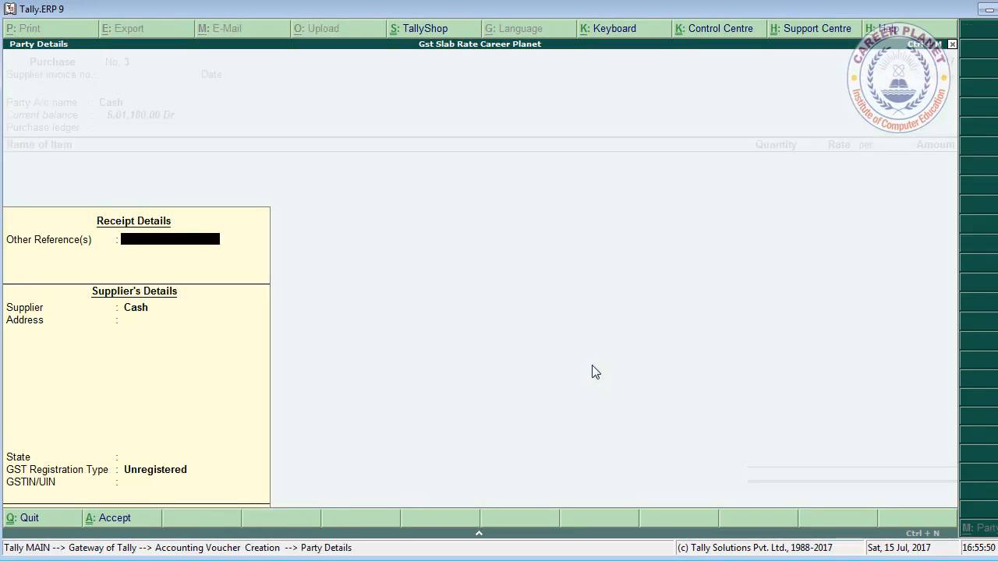
pyautogui.press('Return')
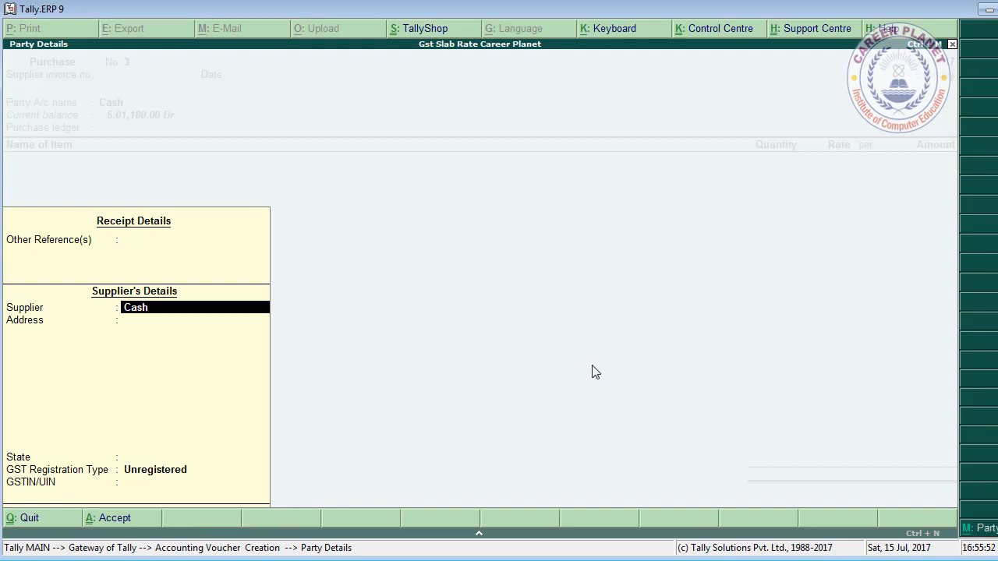
pyautogui.press('Return')
pyautogui.press('Return')
pyautogui.press('Return')
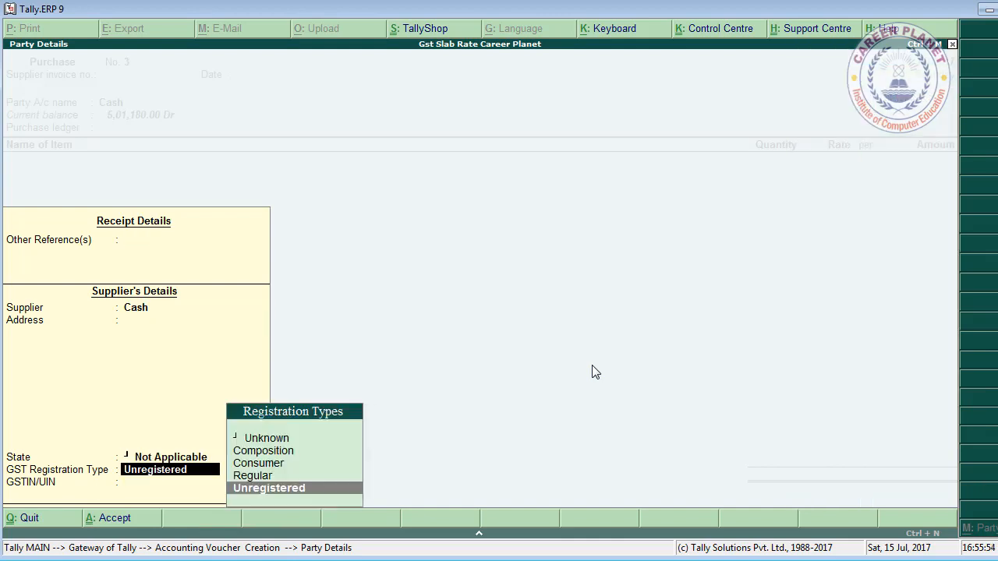
pyautogui.press('Return')
pyautogui.press('Return')
pyautogui.press('Return')
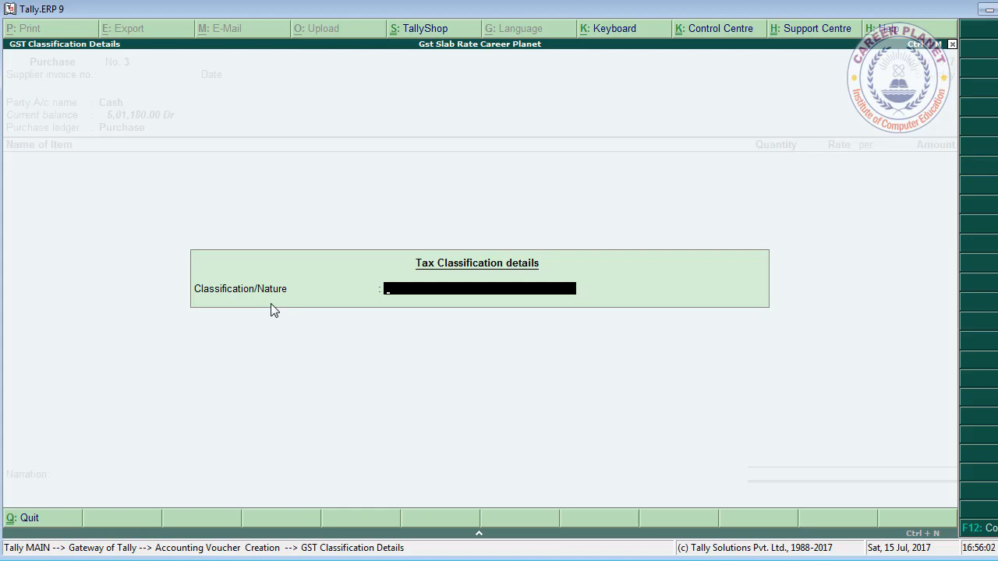
# Step: Set the purchase ledger's tax classification to Interstate Purchase Taxable
pyautogui.write('P')
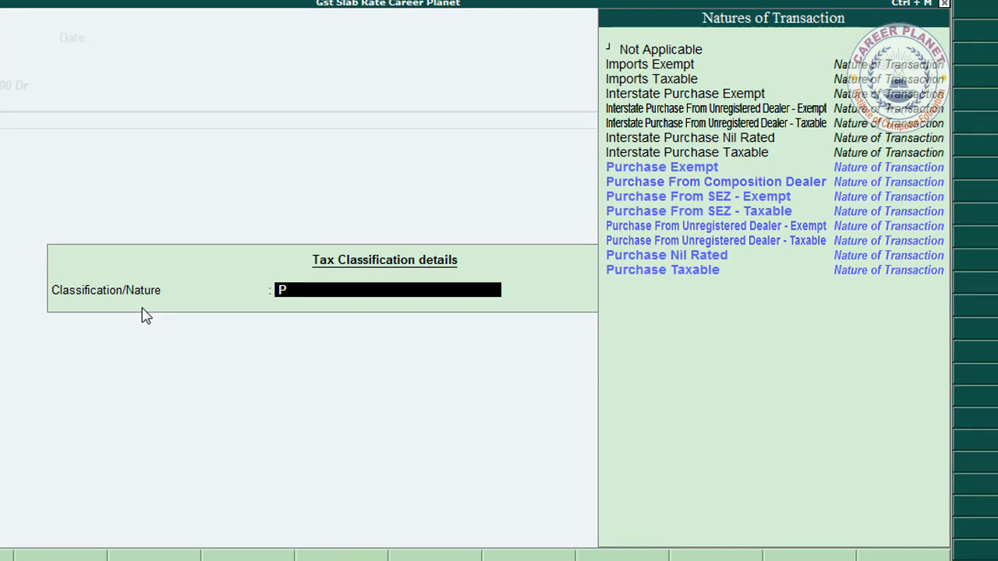
pyautogui.press('Down')
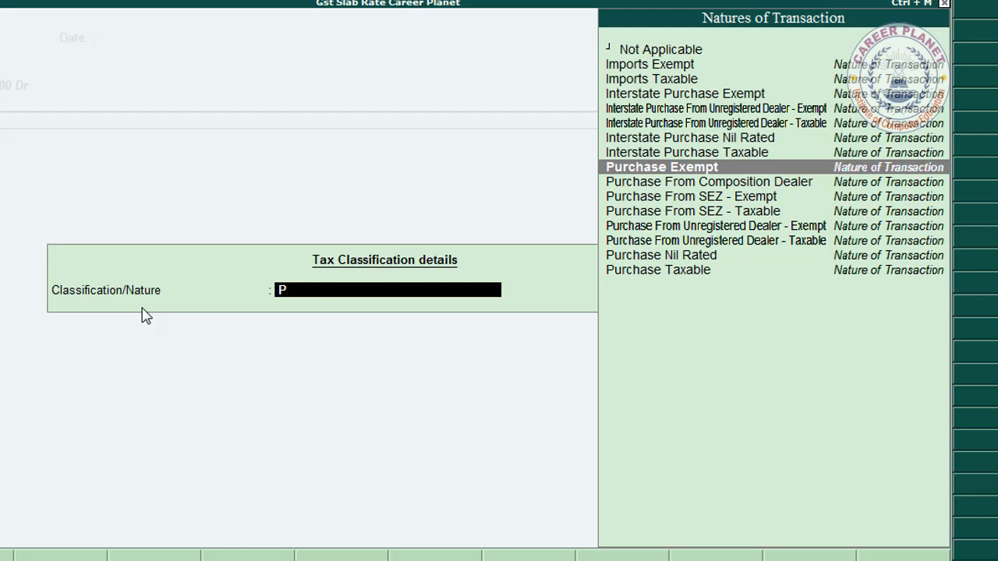
pyautogui.press('Down')
pyautogui.press('Down')
pyautogui.press('Down')
pyautogui.press('Down')
pyautogui.press('Down')
pyautogui.press('Down')
pyautogui.press('Down')
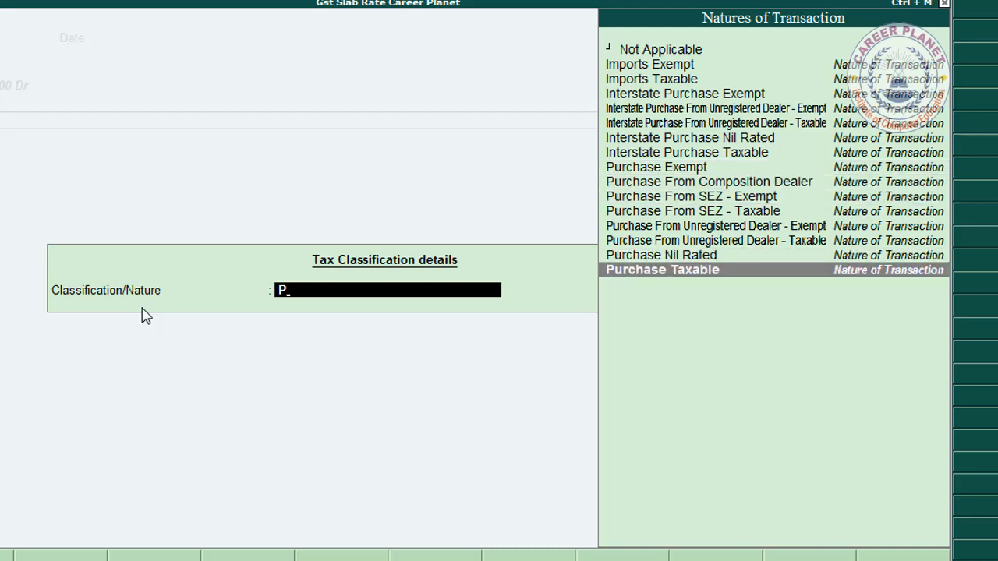
pyautogui.press('Up')
pyautogui.press('Up')
pyautogui.press('Up')
pyautogui.press('Up')
pyautogui.press('Up')
pyautogui.press('Up')
pyautogui.press('Up')
pyautogui.press('Up')
pyautogui.press('Up')
pyautogui.press('Down')
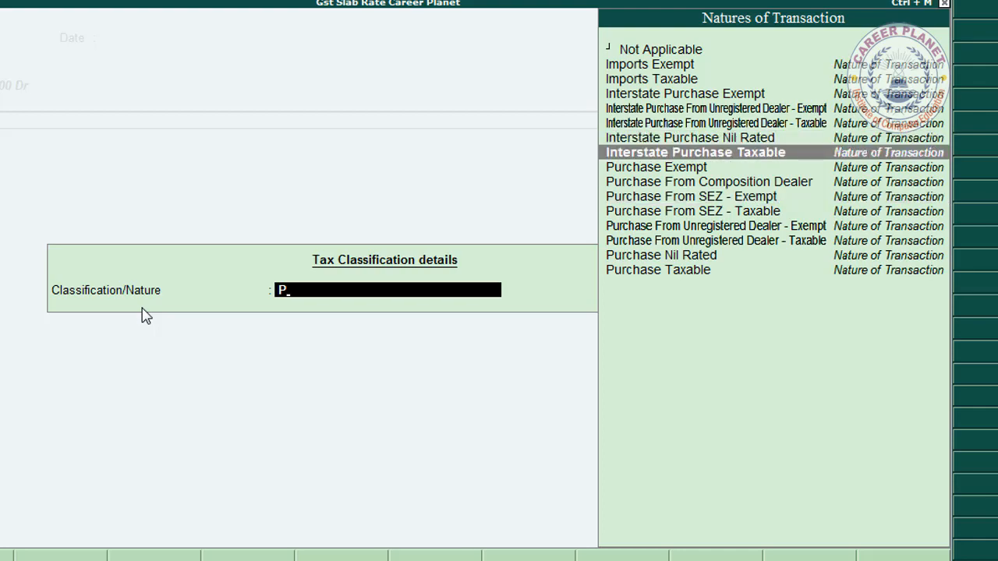
pyautogui.press('Return')
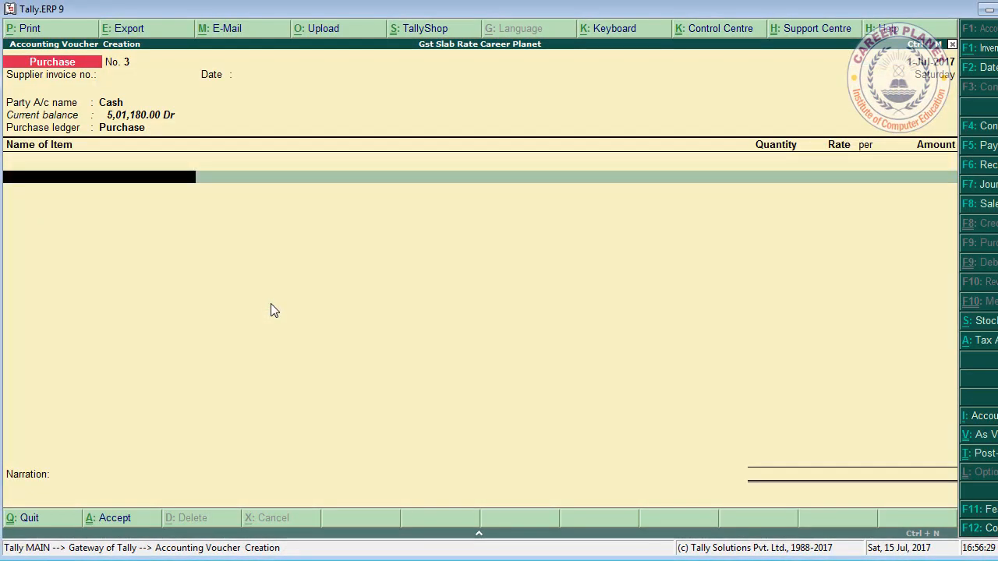
# Step: Enter the item Lee Jeans with quantity 1 nos at a rate of 4,000.00 and add the IGST ledger below it
pyautogui.press('Return')
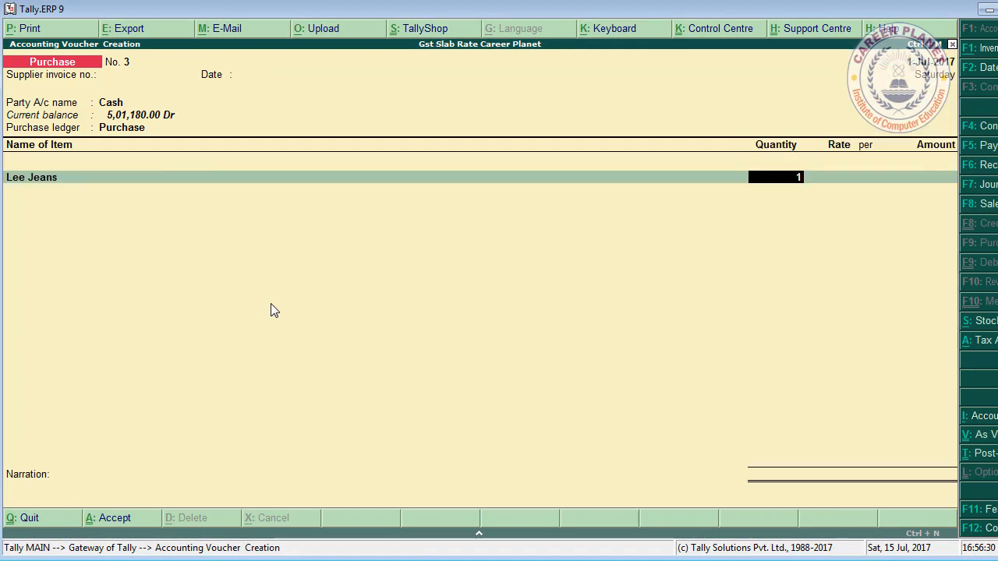
pyautogui.write('1')
pyautogui.press('Return')
pyautogui.press('Return')
pyautogui.press('Return')
pyautogui.press('Return')
pyautogui.press('Return')
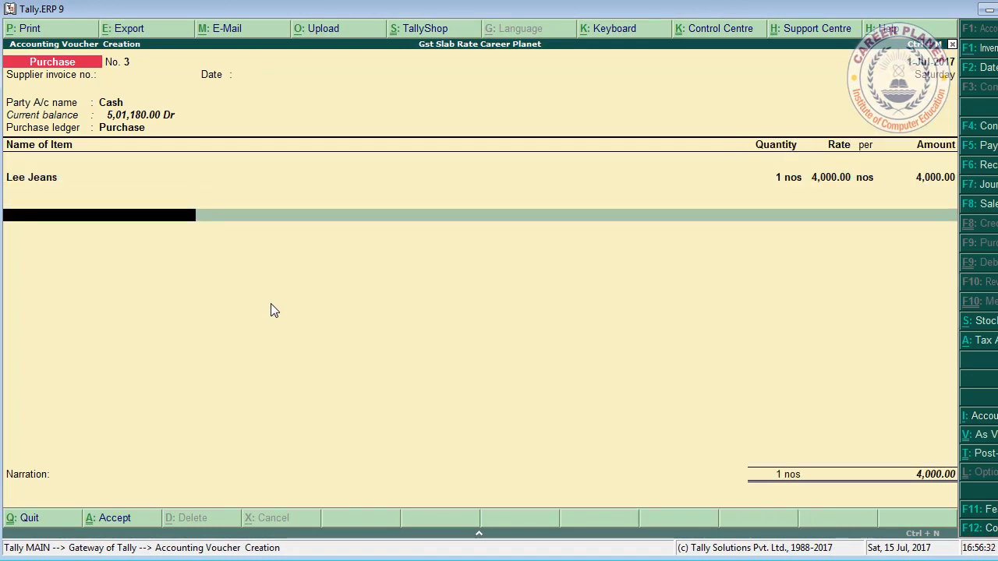
pyautogui.press('Return')
pyautogui.press('Return')
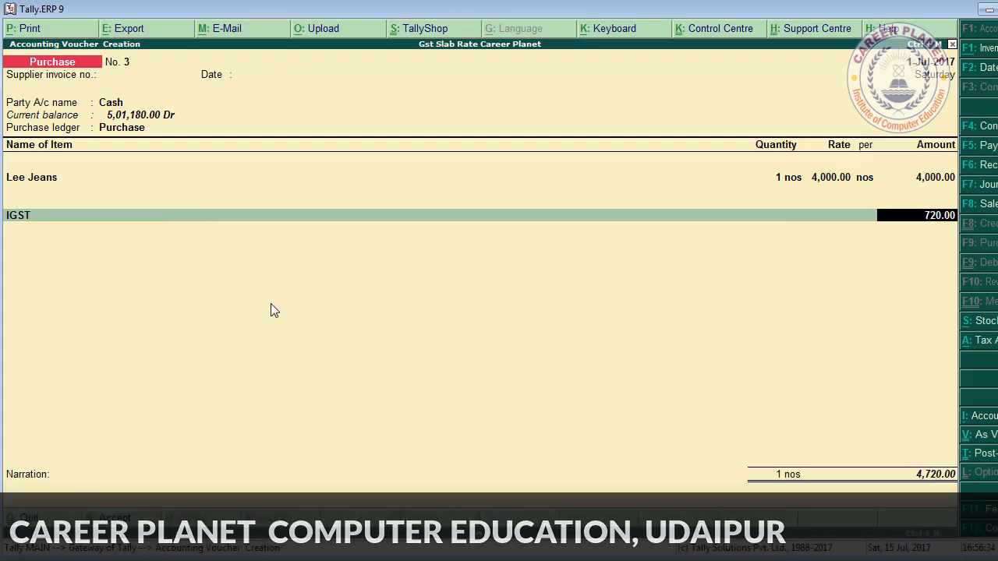
# Step: Go back to the purchase ledger's tax classification details and change the nature of transaction to Purchase Taxable
pyautogui.press('BackSpace')
pyautogui.press('BackSpace')
pyautogui.press('BackSpace')
pyautogui.press('BackSpace')
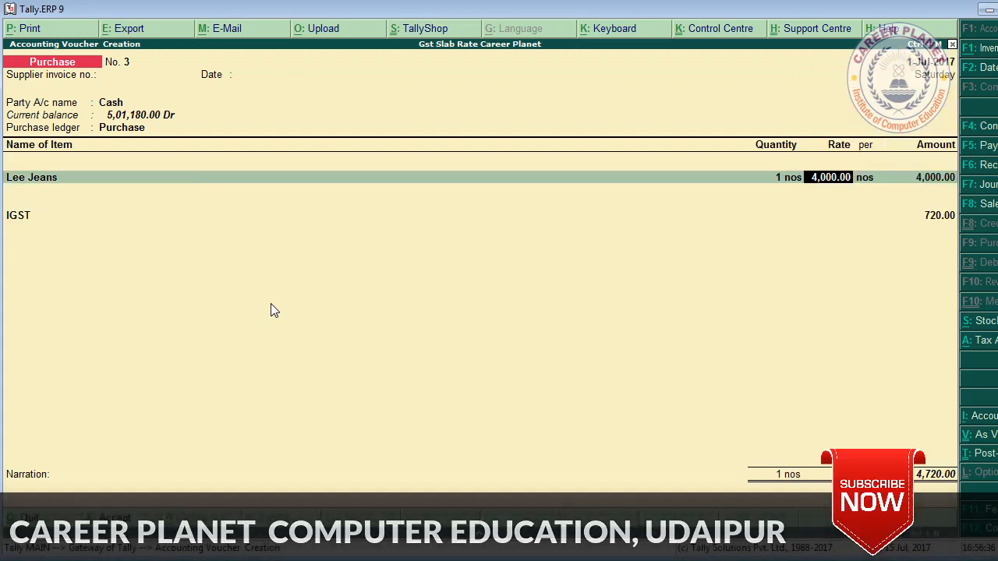
pyautogui.press('BackSpace')
pyautogui.press('BackSpace')
pyautogui.press('BackSpace')
pyautogui.press('Return')
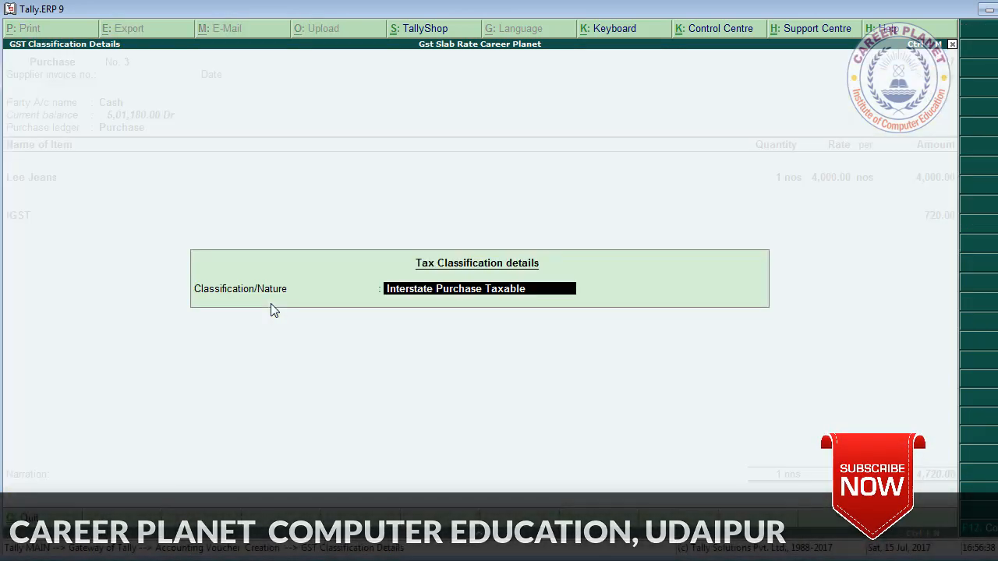
pyautogui.write('p')
pyautogui.press('Down')
pyautogui.press('Down')
pyautogui.press('Down')
pyautogui.press('Down')
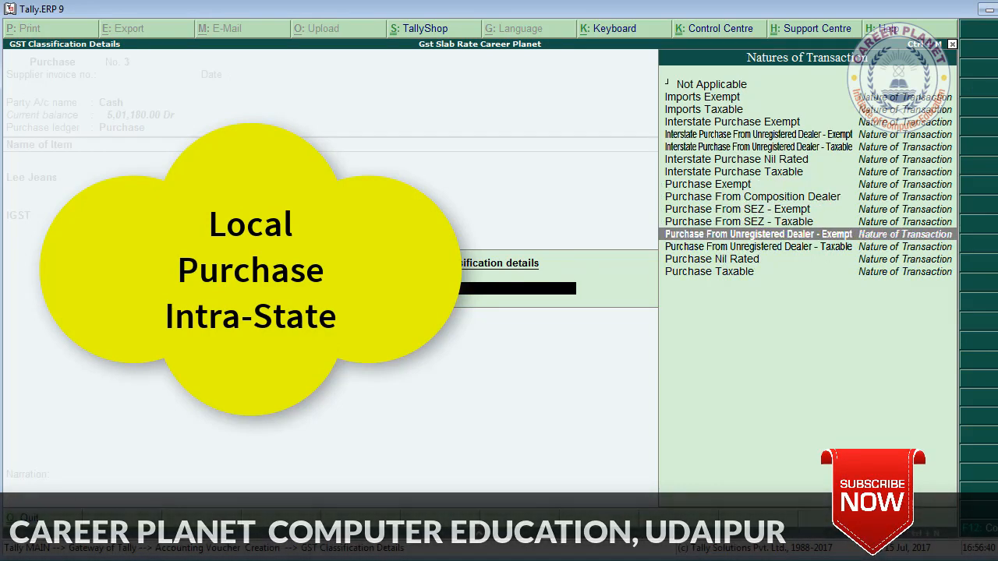
pyautogui.press('Down')
pyautogui.press('Down')
pyautogui.press('Down')
pyautogui.press('Return')
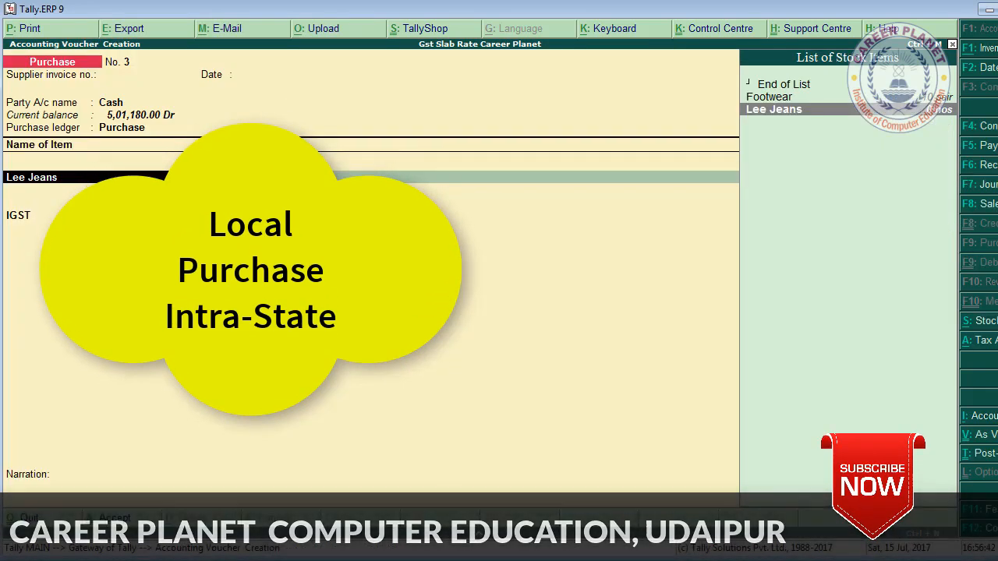
# Step: Replace the IGST ledger below the Lee Jeans item with CGST and add the SGST ledger under it
pyautogui.press('Return')
pyautogui.press('Return')
pyautogui.press('Return')
pyautogui.press('Return')
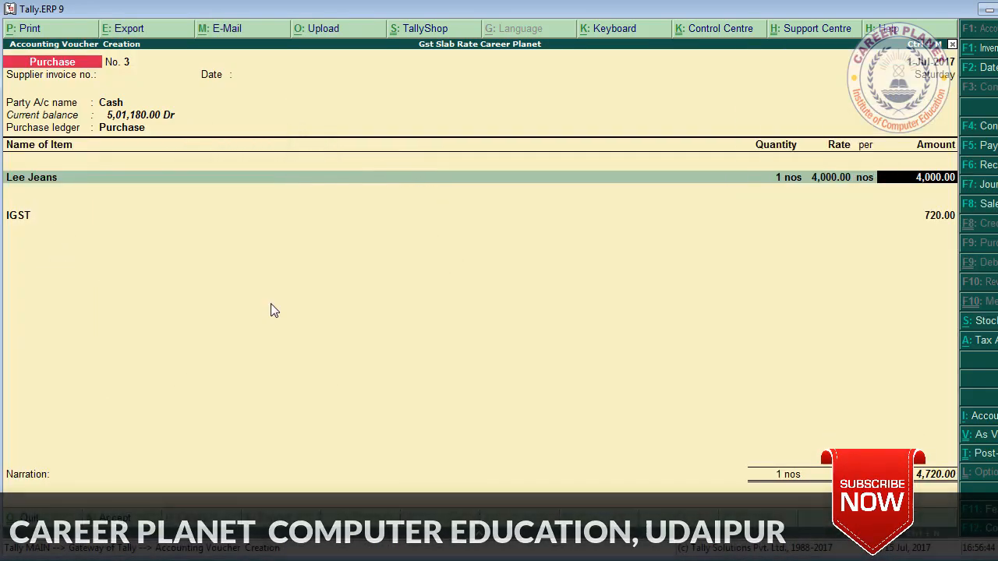
pyautogui.press('Return')
pyautogui.press('Return')
pyautogui.write('C')
pyautogui.press('Return')
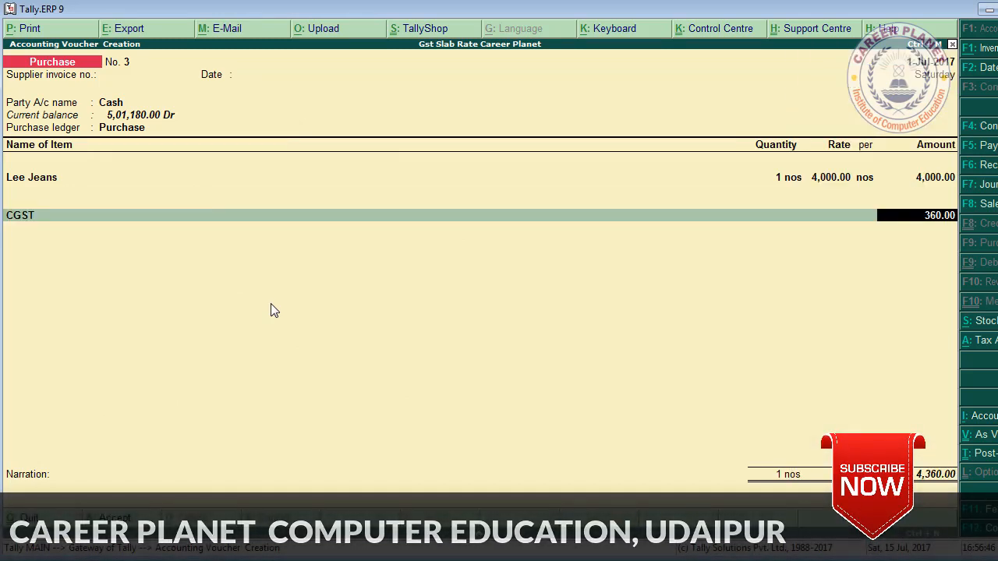
pyautogui.press('Return')
pyautogui.write('S')
pyautogui.press('Return')
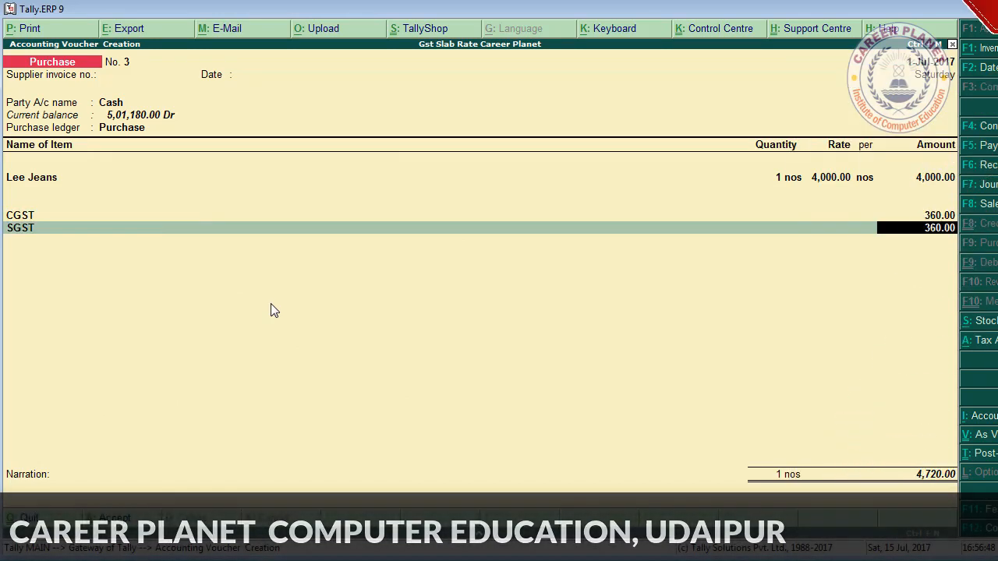